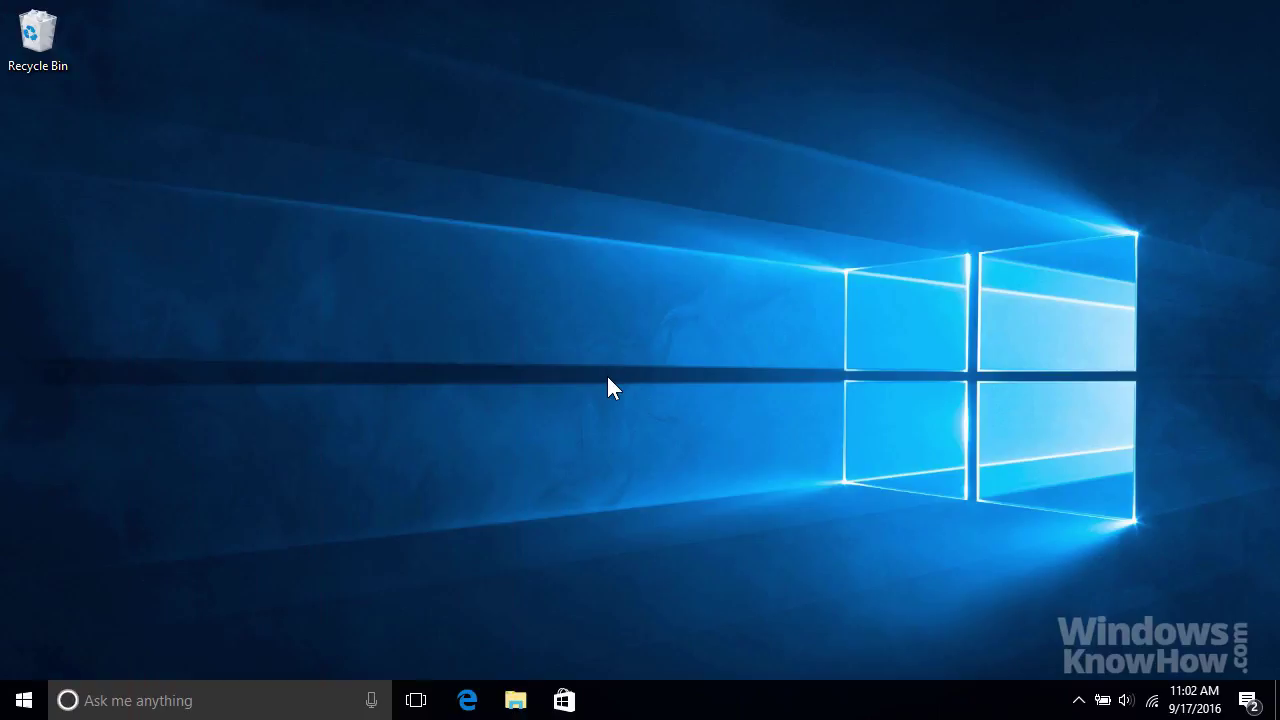
Ask Cortana for a one-time phone call reminder on Monday, September 19 at 3:00 PM.
left_click(300, 697)
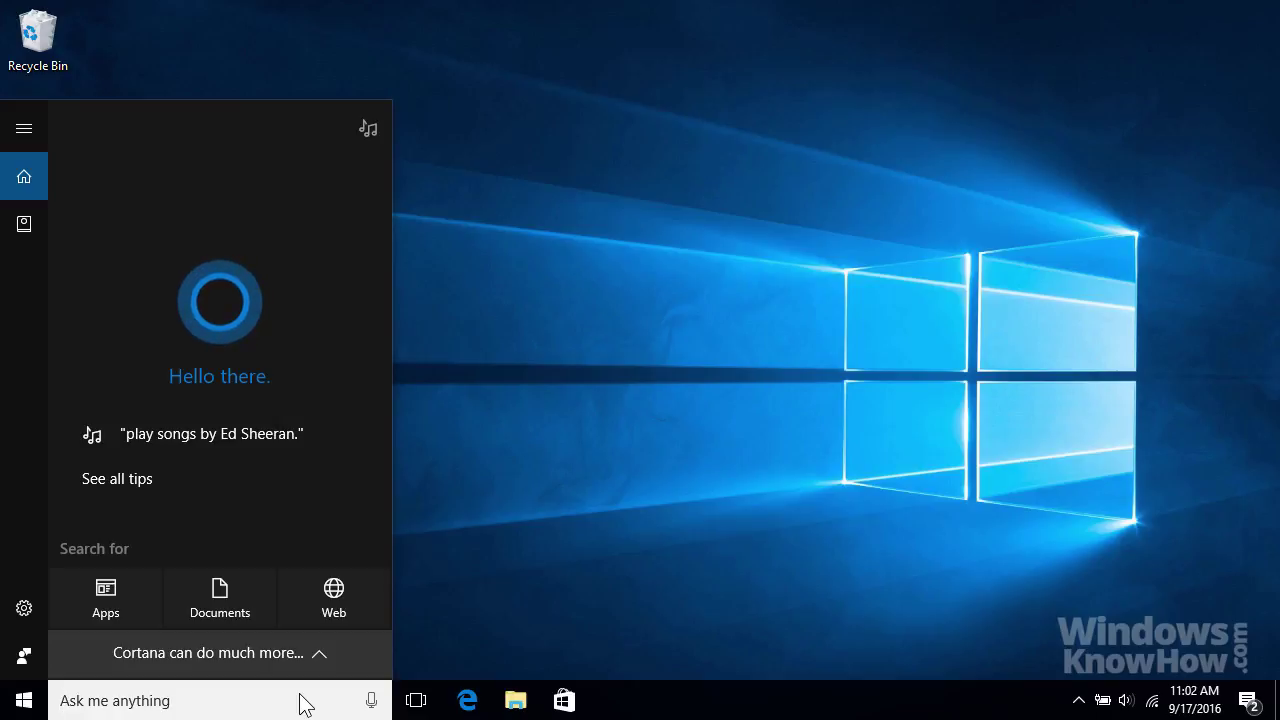
type("w")
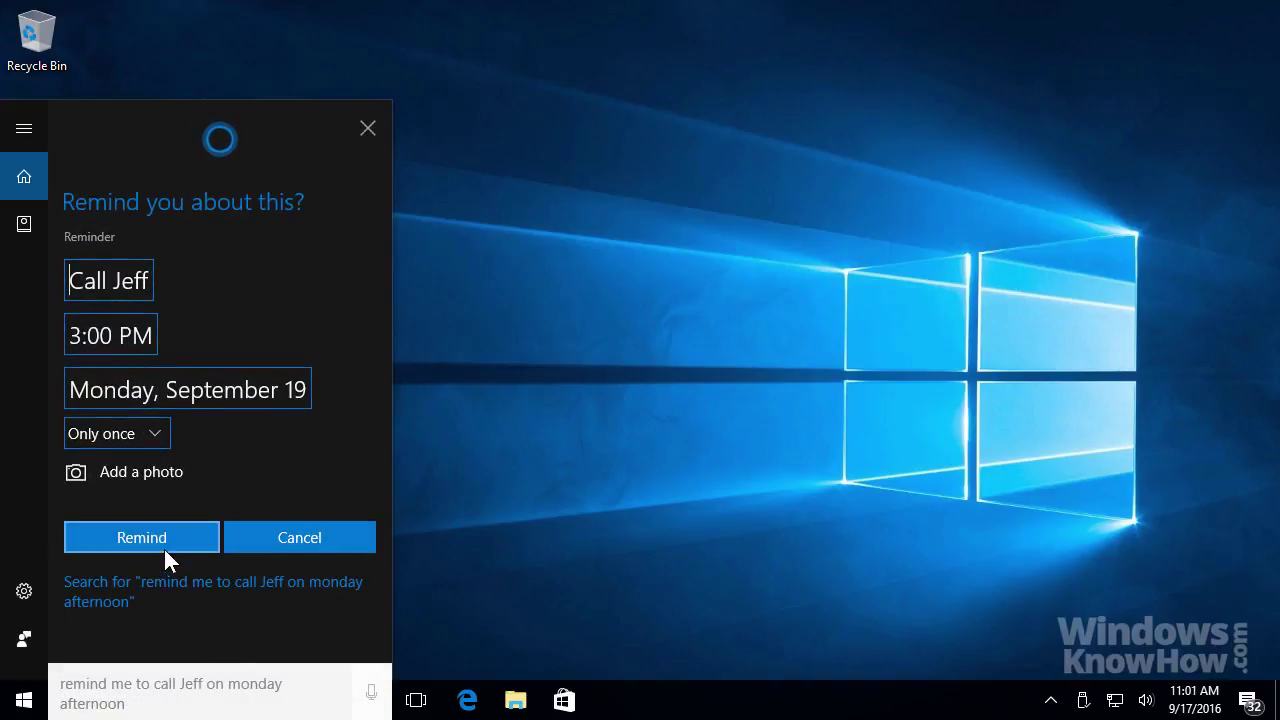
left_click(162, 544)
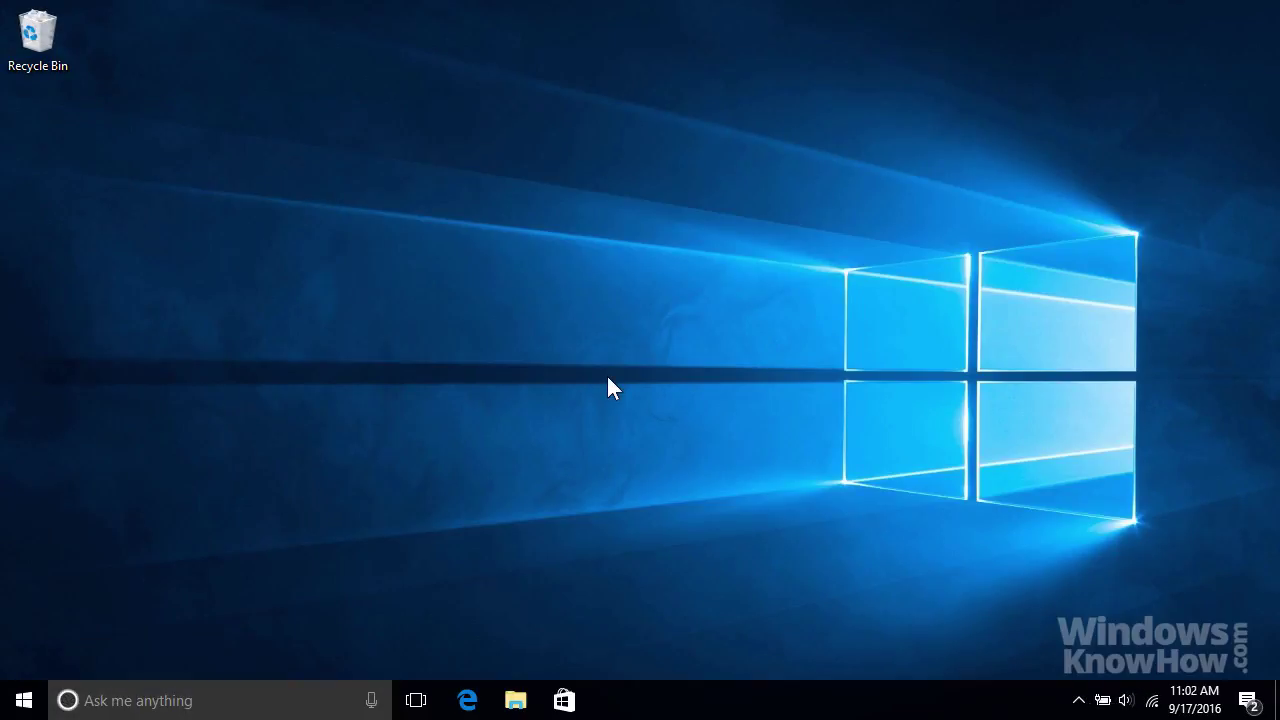
Ask Cortana 'what's the weather in NYC', 'movies near me' and 'what's another word for intricate'.
left_click(302, 699)
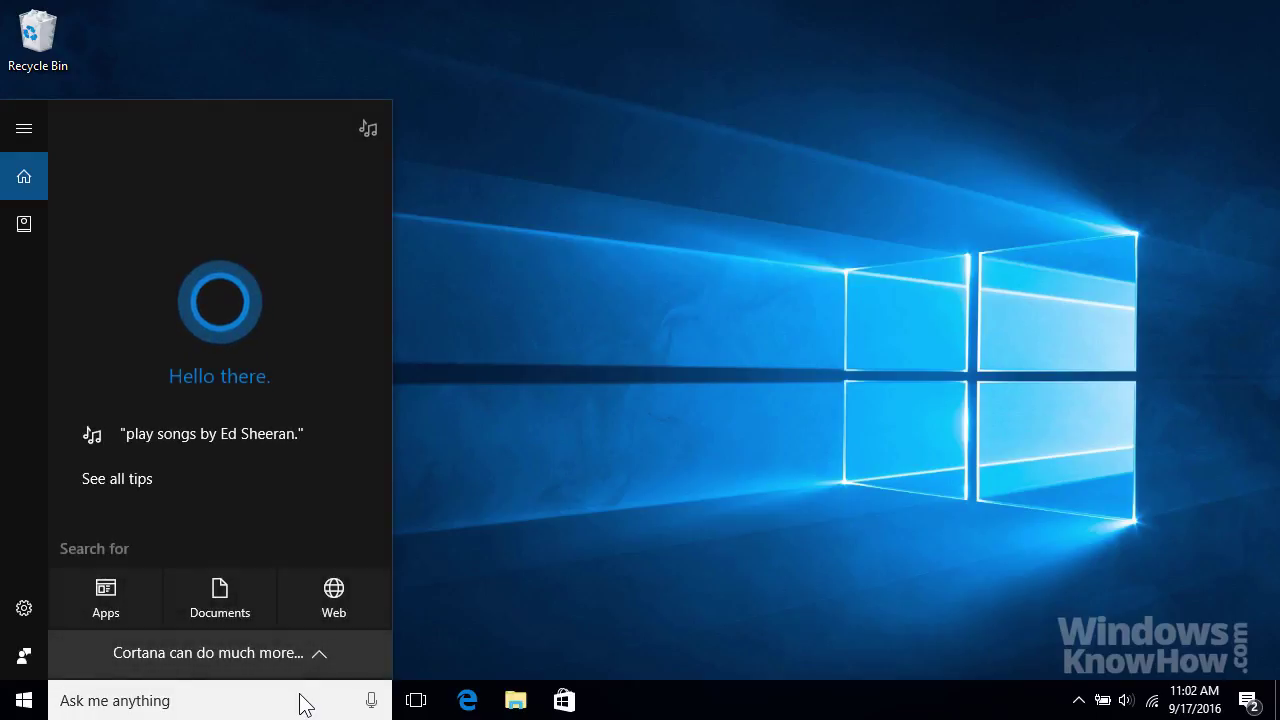
type("what's the weather in NYC")
key("Return")
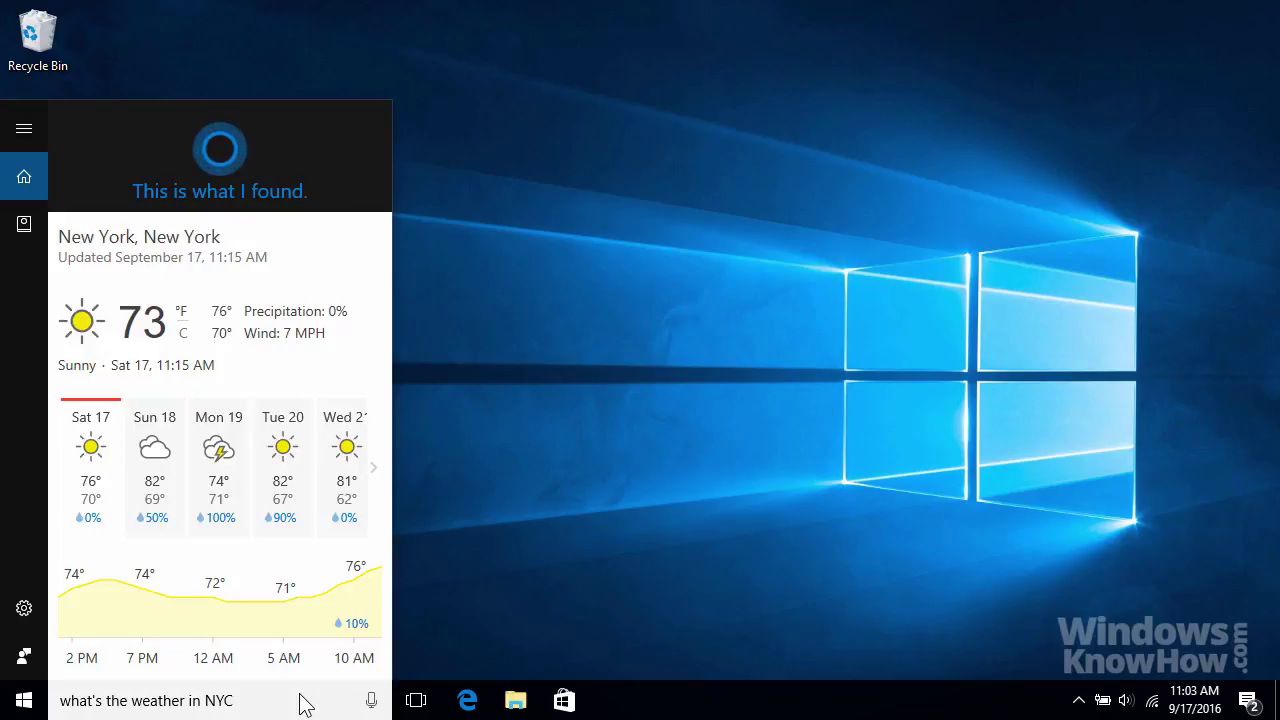
left_click(305, 705)
type("movies near me")
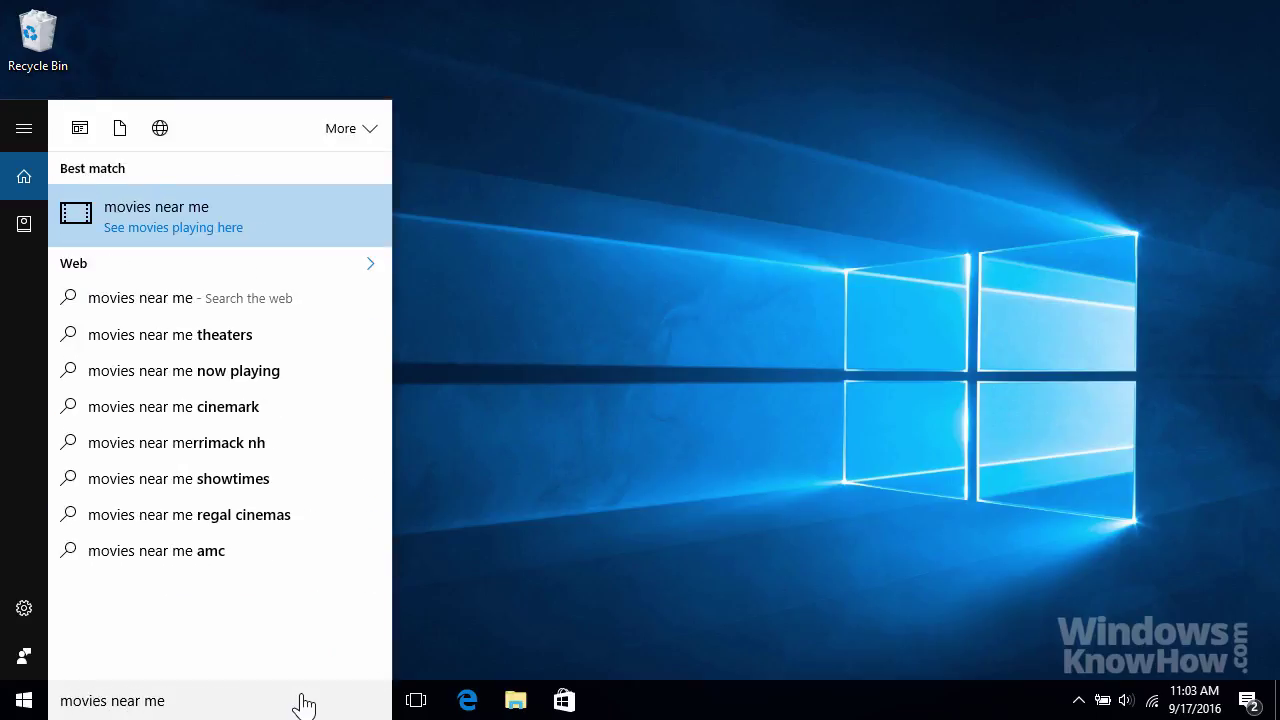
key("Return")
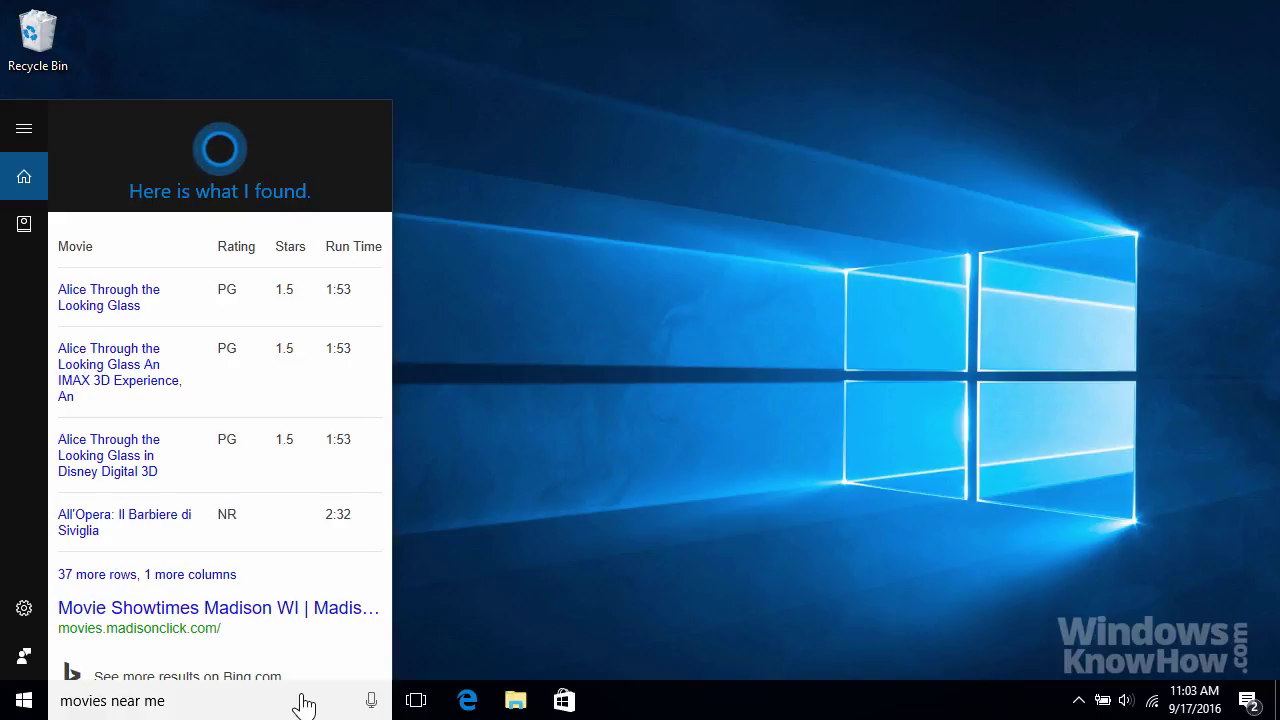
left_click(305, 705)
type("what's anot")
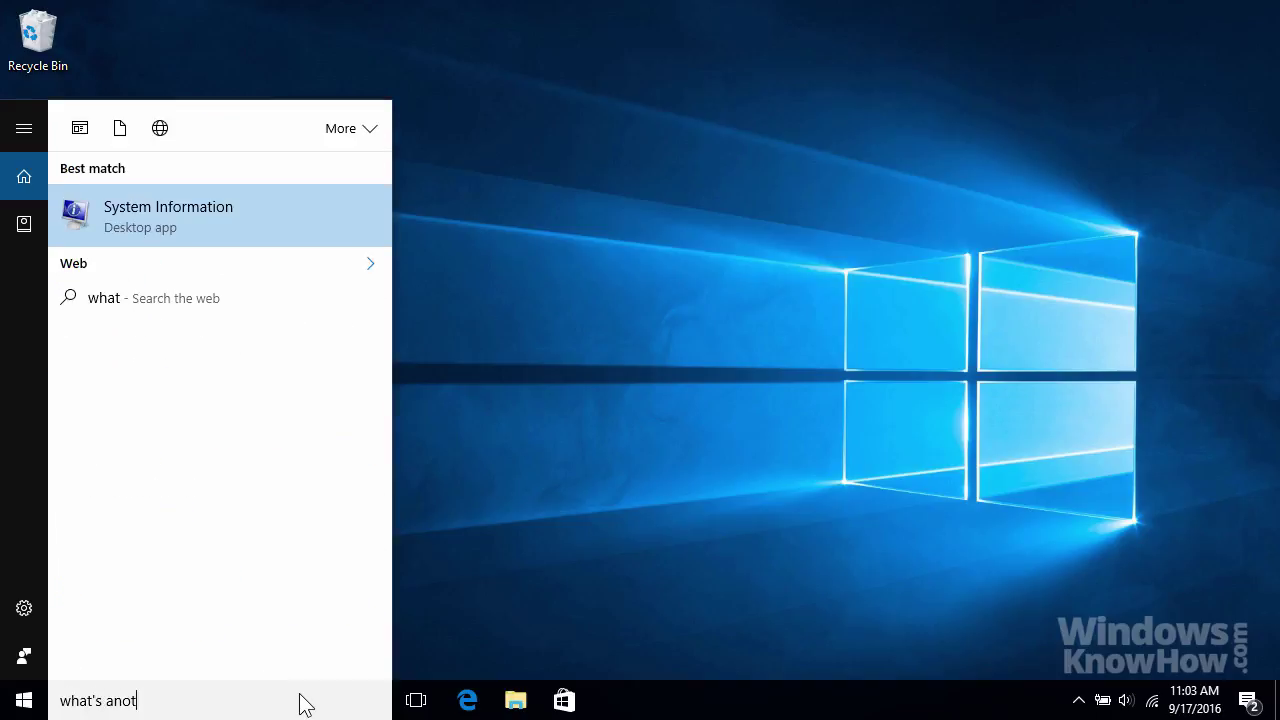
type("her word for intricate")
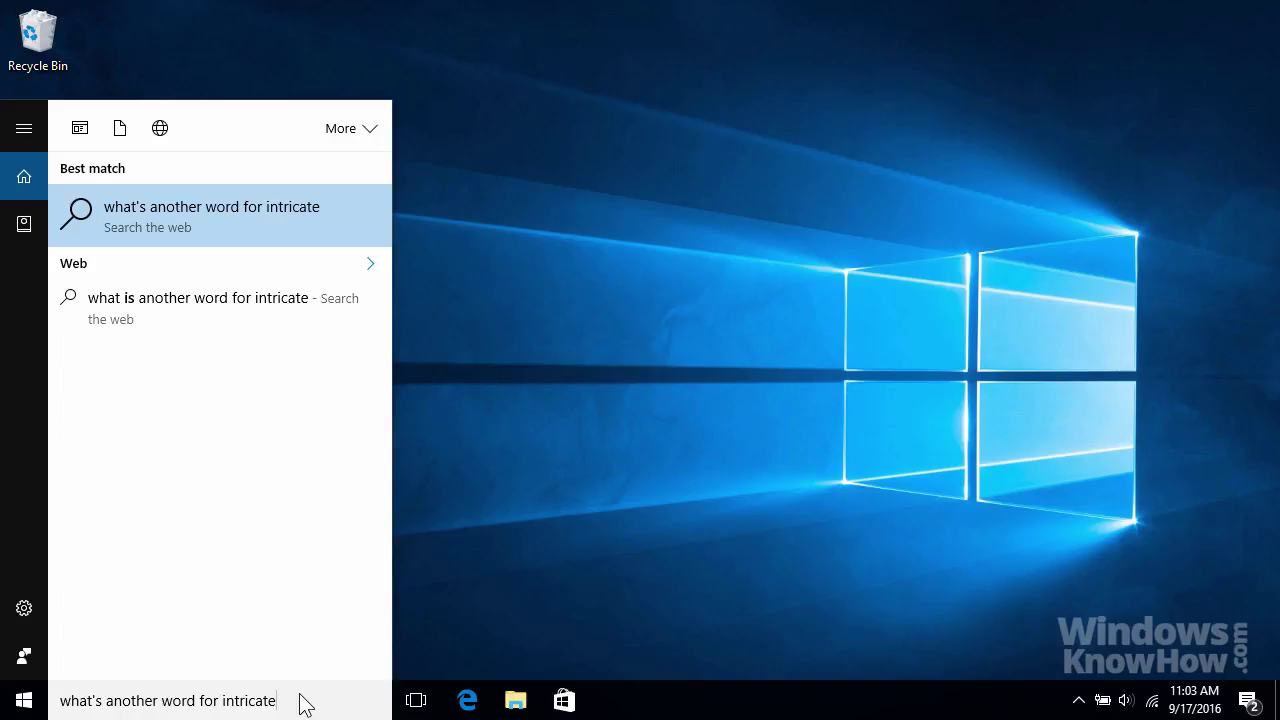
key("Return")
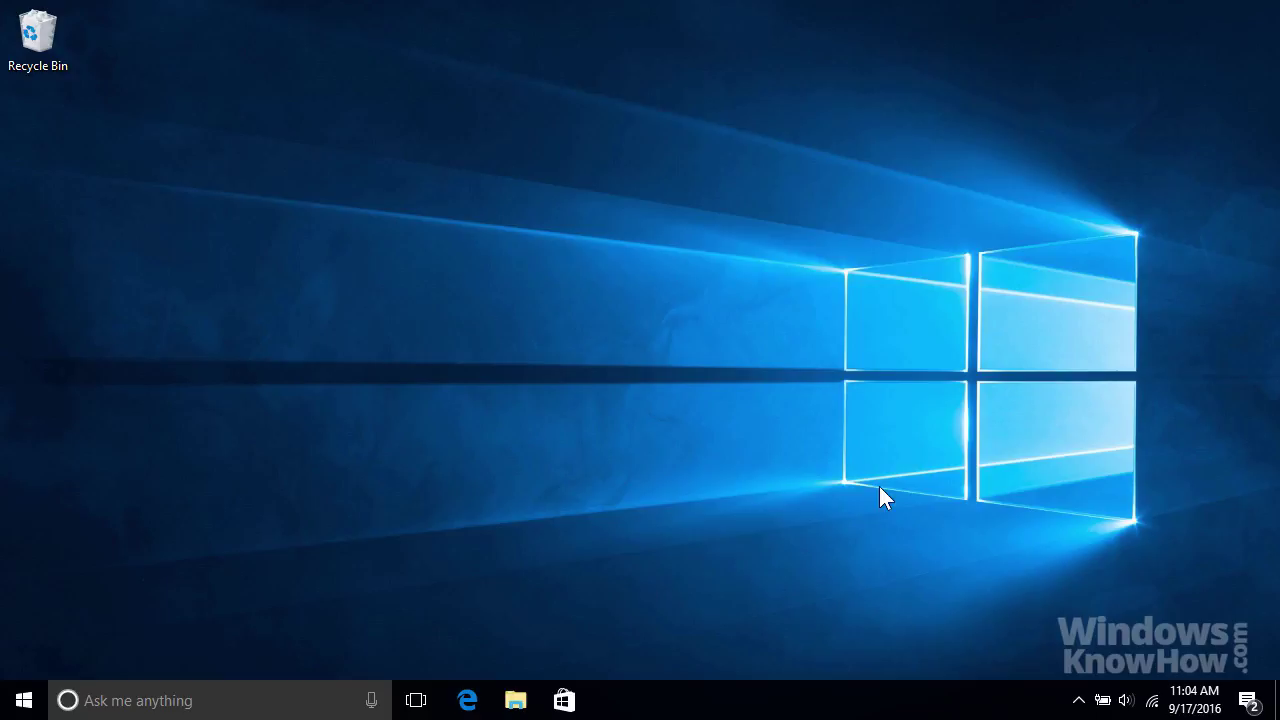
Start a voice request and accept Cortana's prompt to learn your speech, typing and handwriting.
left_click(374, 703)
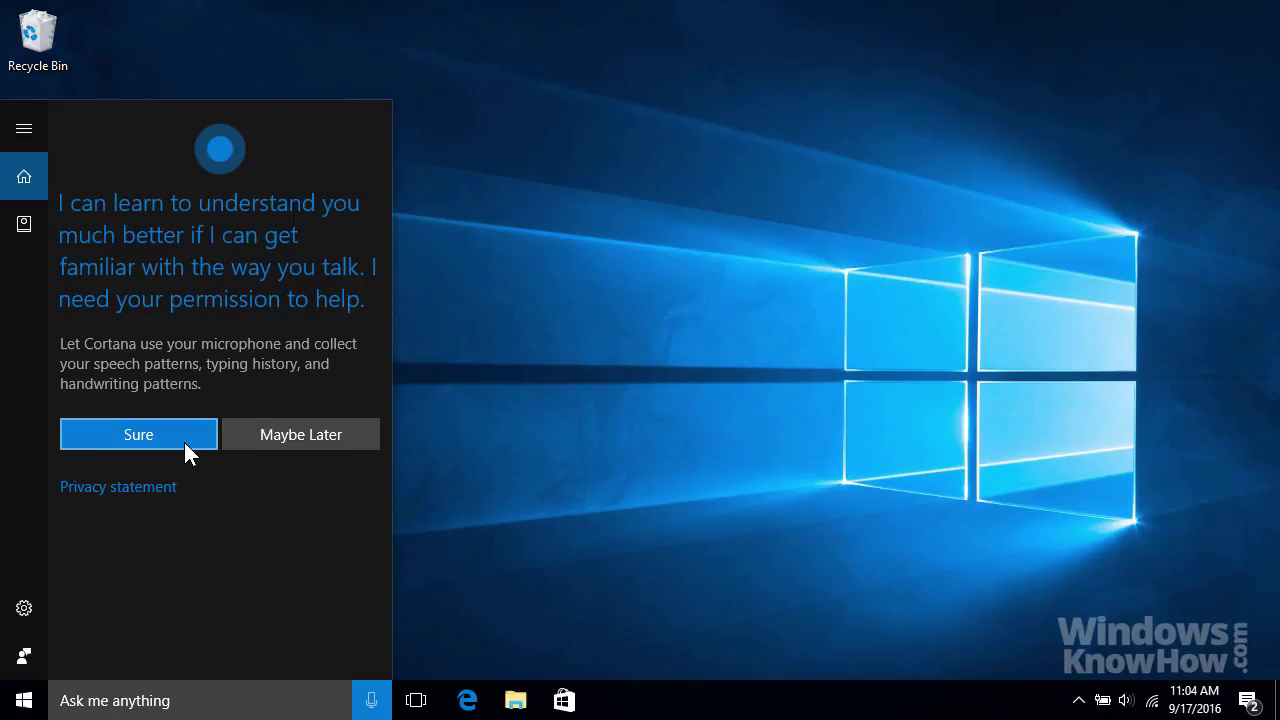
left_click(138, 434)
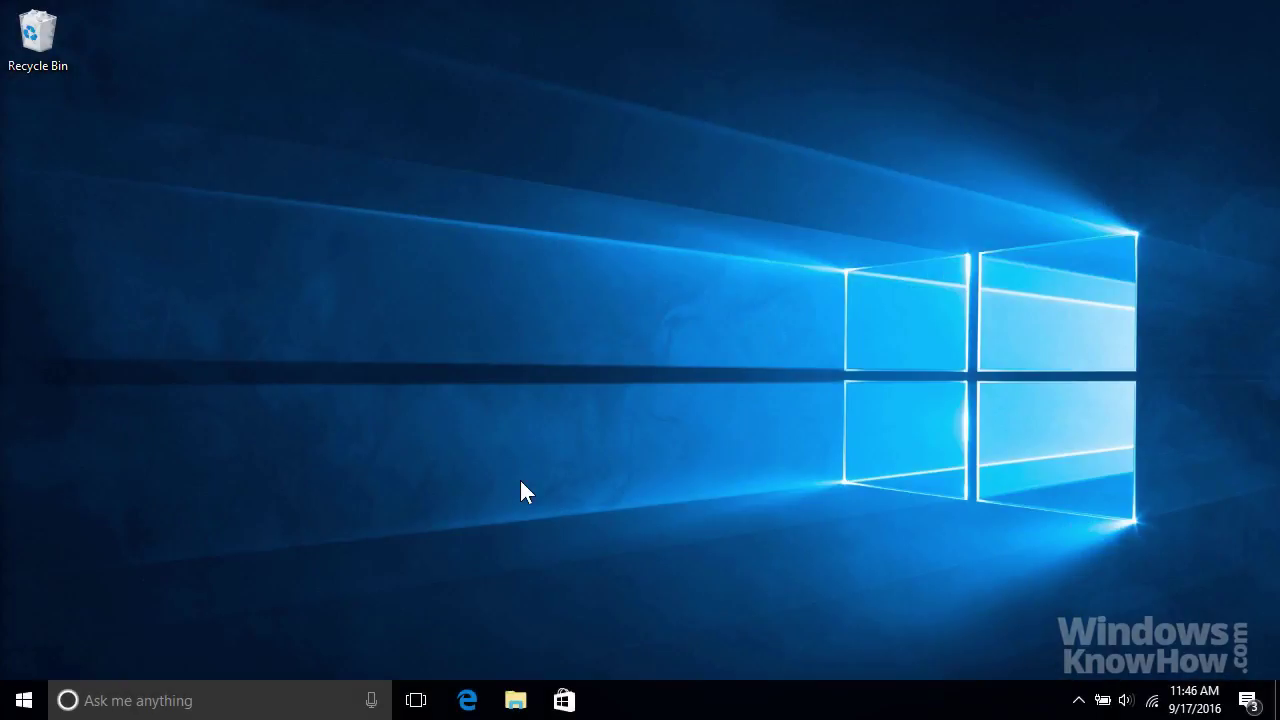
Ask by voice for the shopping list, then for the status of American Airlines flight 6138.
left_click(373, 700)
left_click(375, 700)
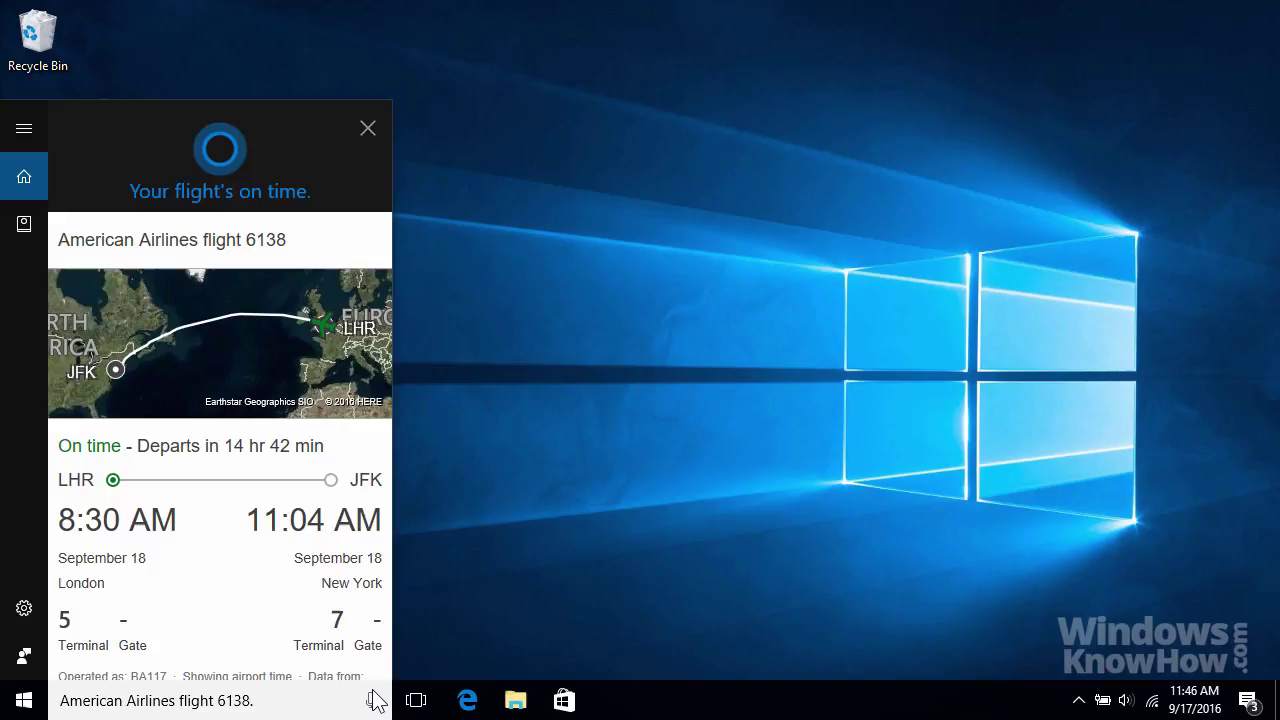
Run Cortana's speech troubleshooter to set up the mic, read the test sentences, and close it.
left_click(372, 700)
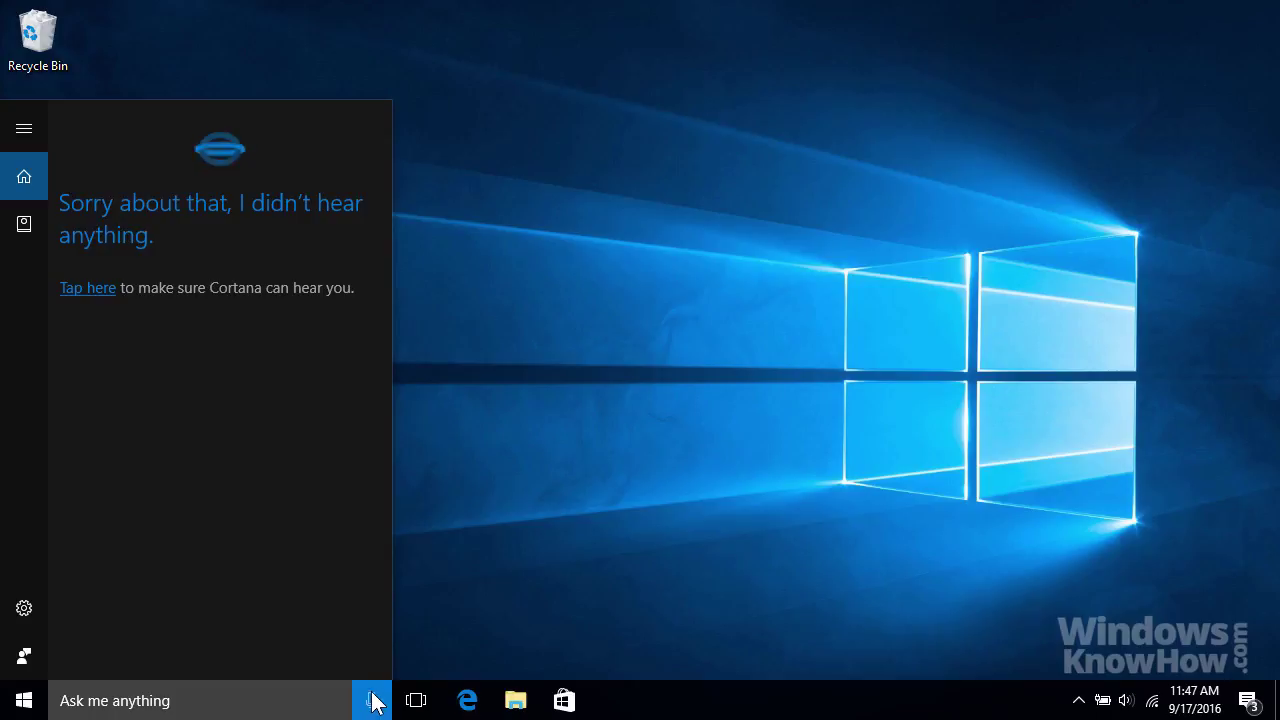
left_click(100, 290)
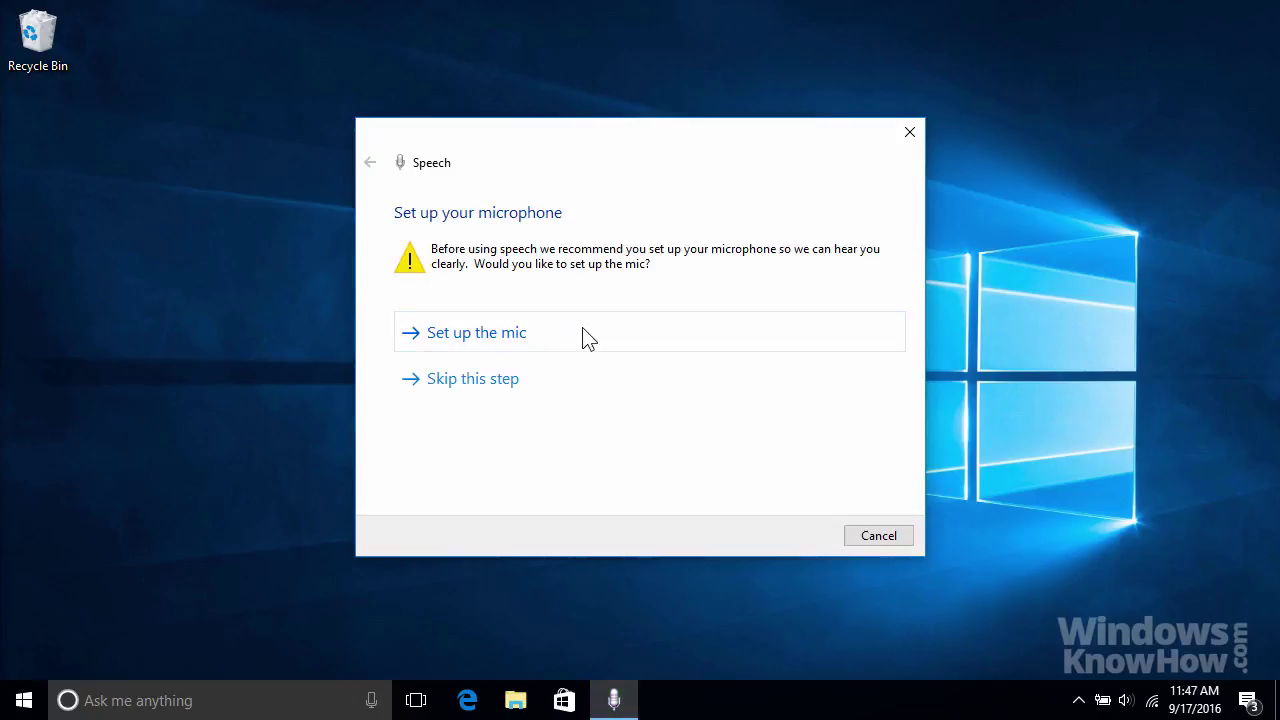
left_click(588, 338)
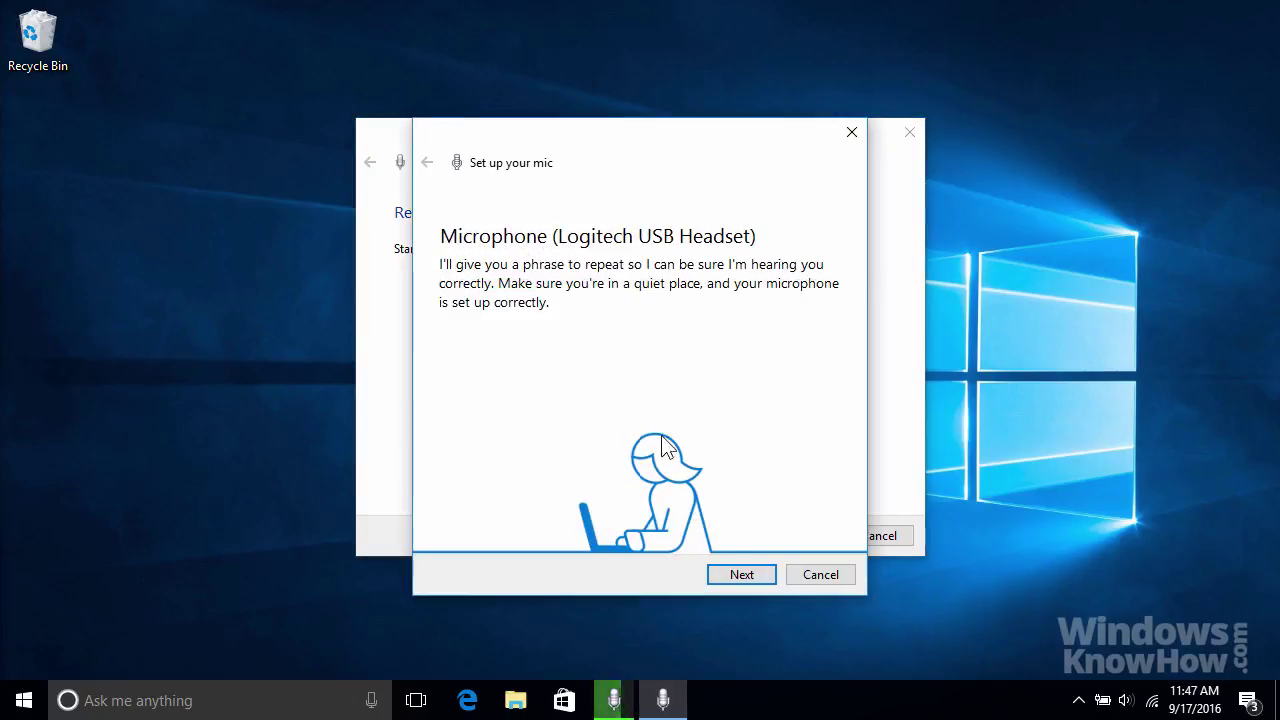
left_click(753, 573)
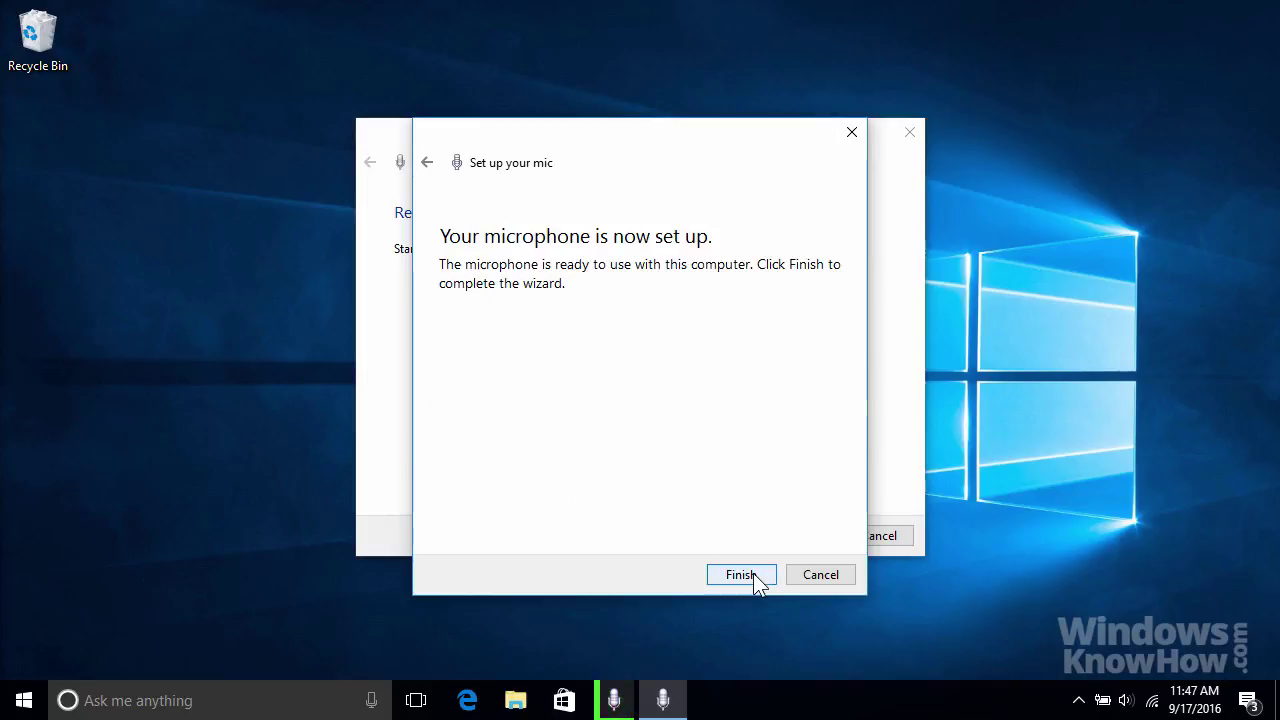
left_click(741, 575)
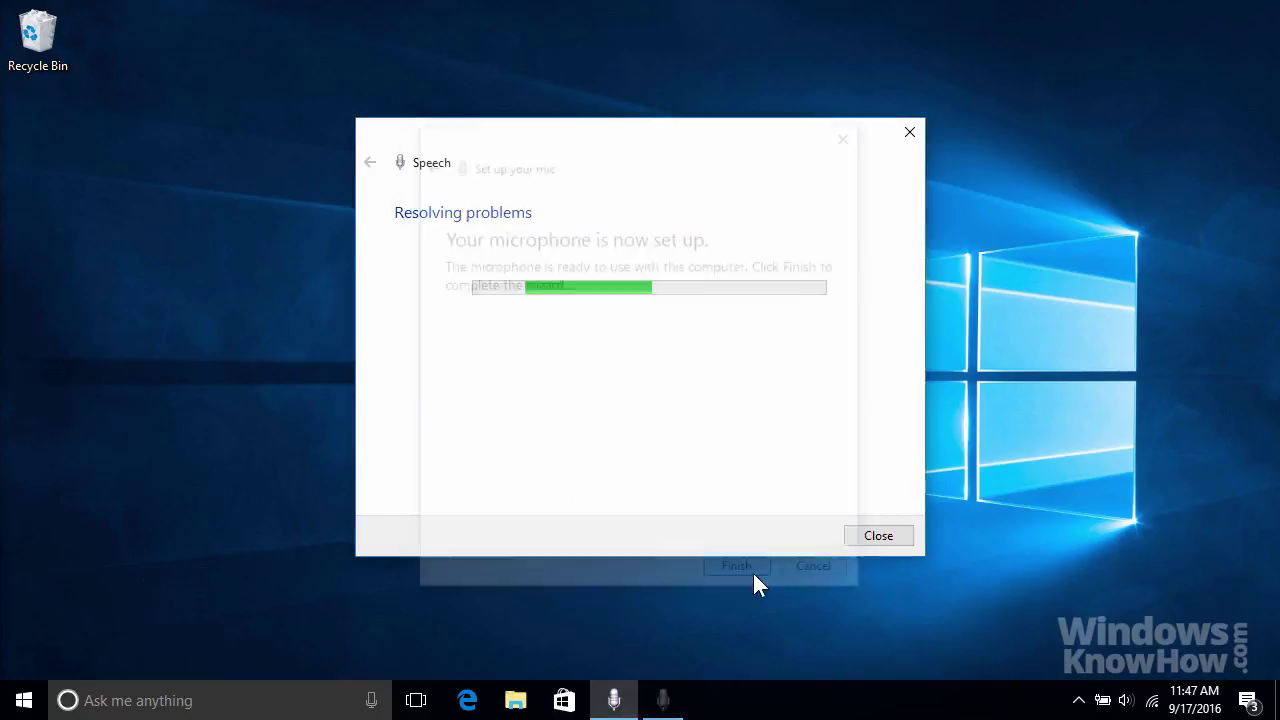
left_click(870, 537)
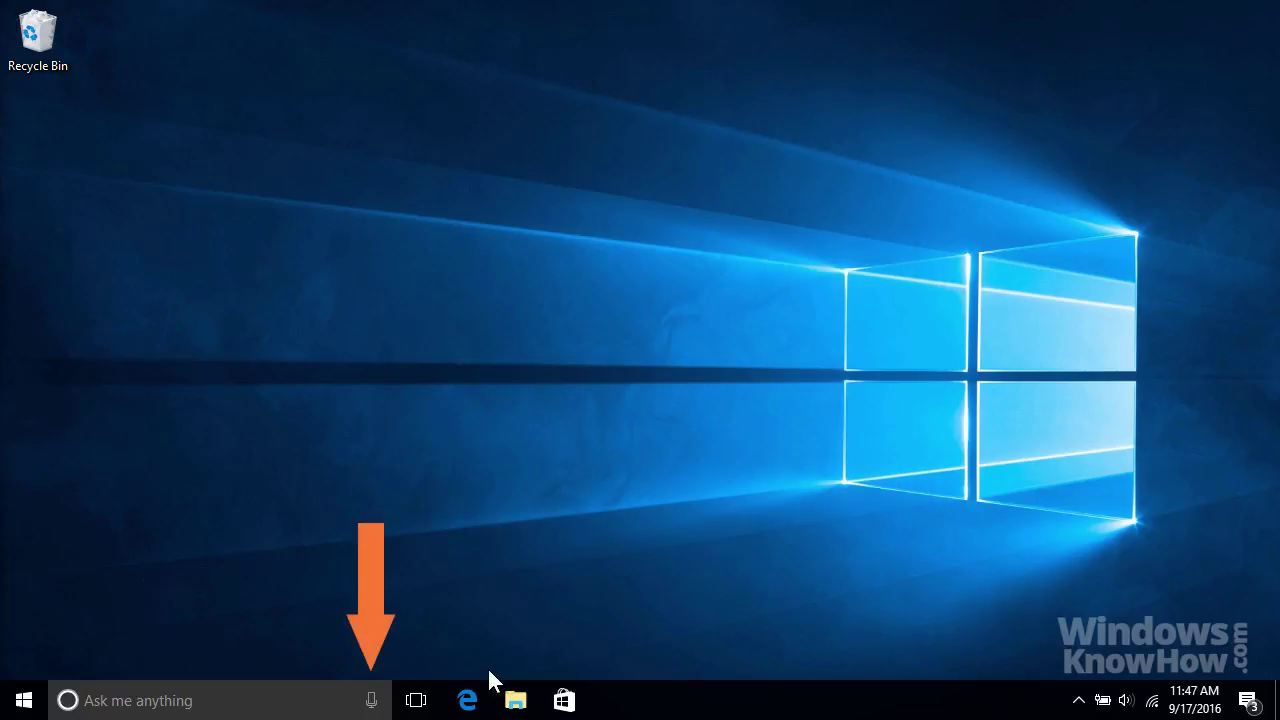
Ask by voice 'Convert 6.2 meters to feet' and 'What's 47% of 9000000?'.
left_click(374, 700)
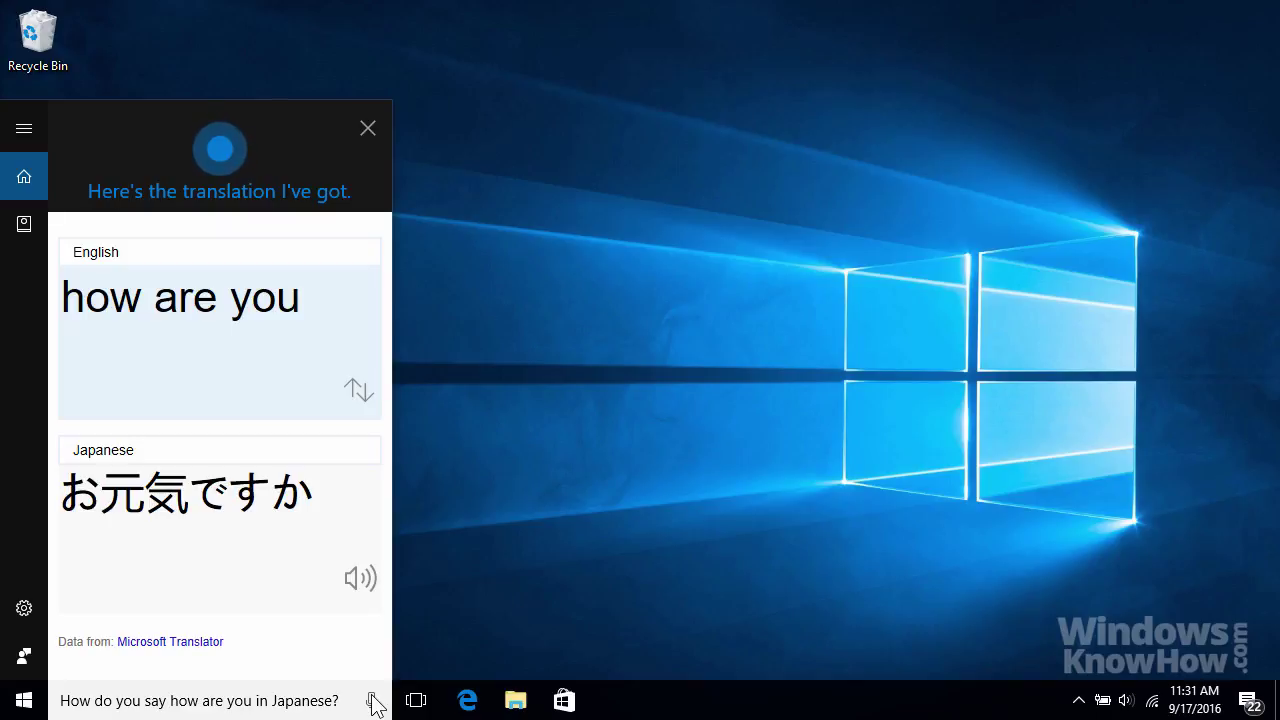
left_click(373, 701)
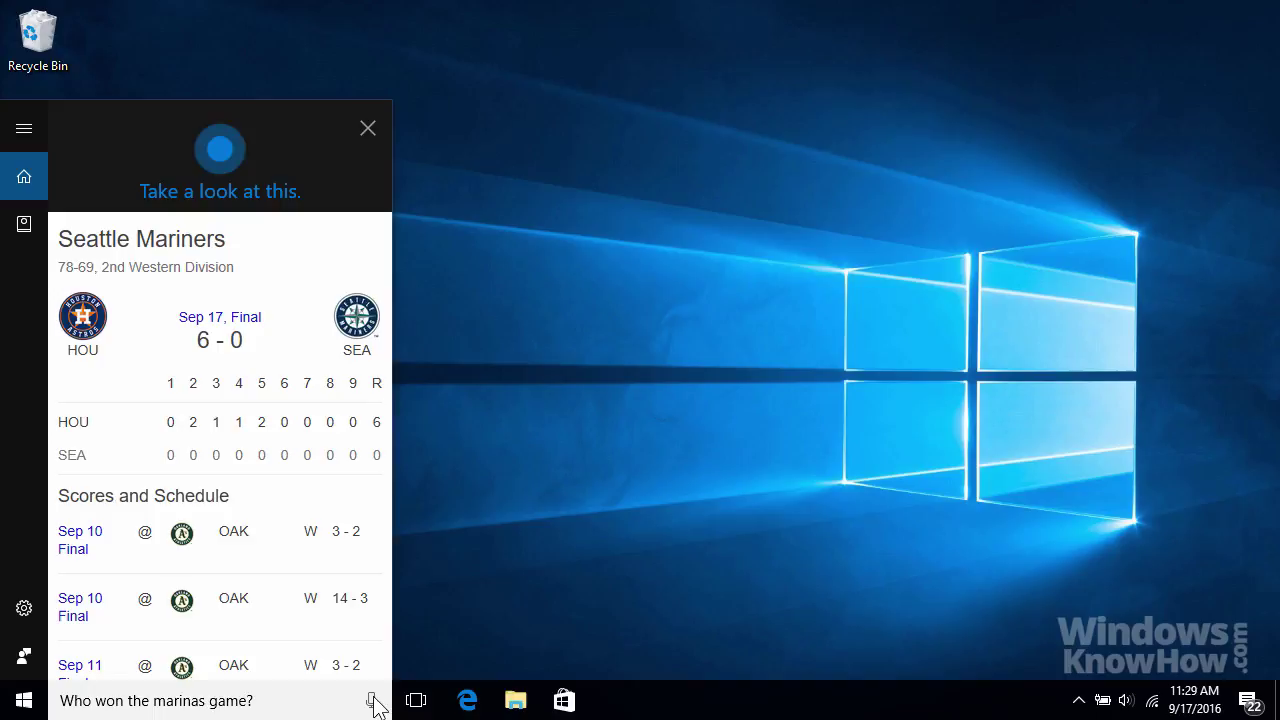
left_click(372, 701)
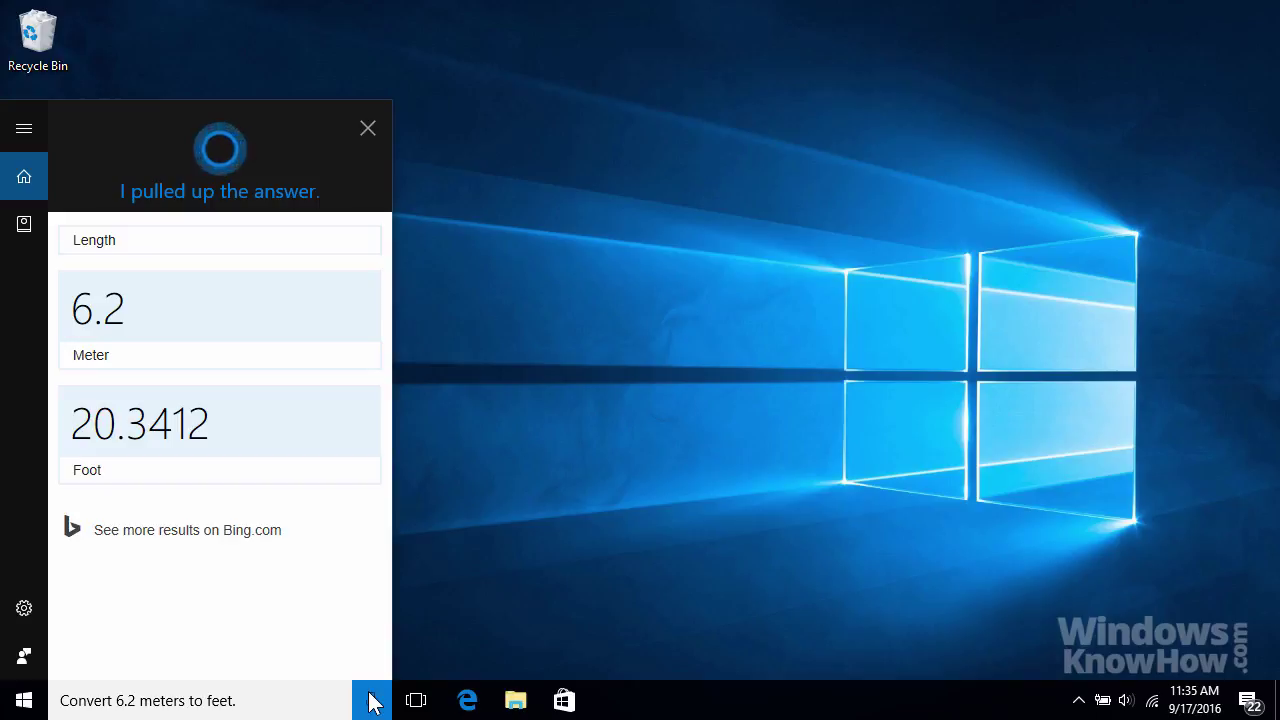
left_click(370, 703)
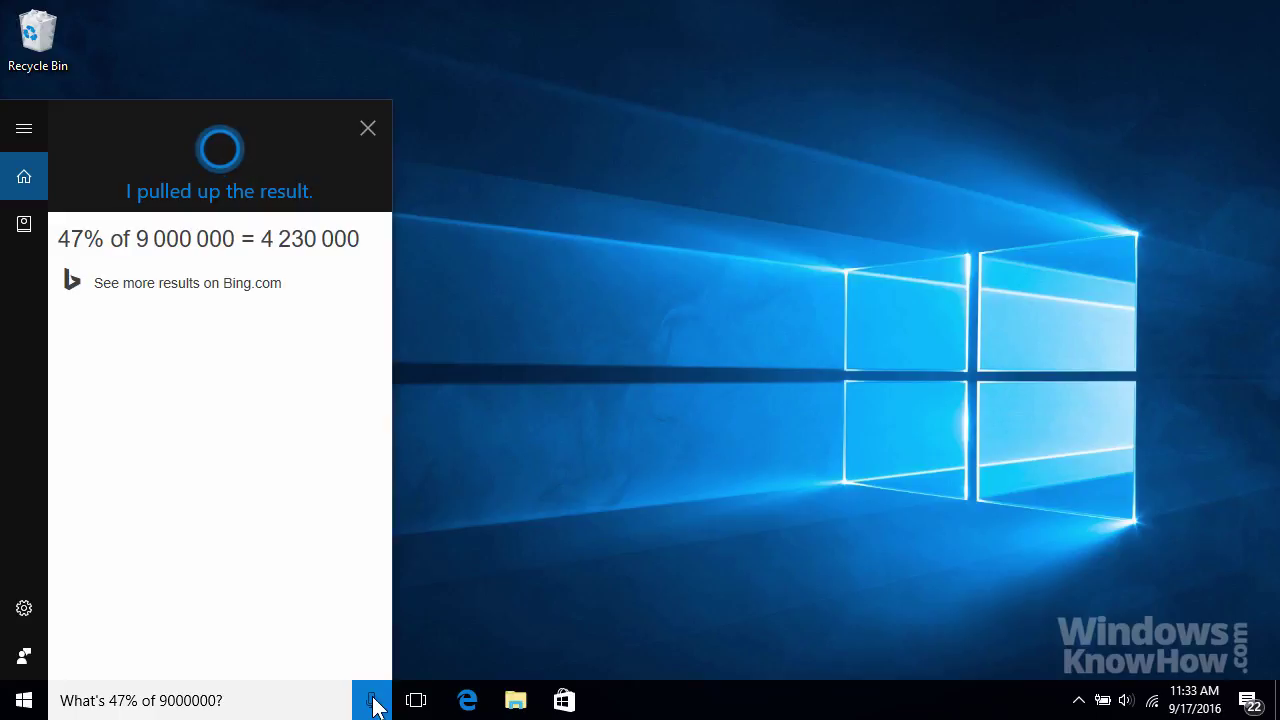
Ask Cortana by voice for a fist-bump and 'Tell me a joke', then close the panel.
left_click(373, 701)
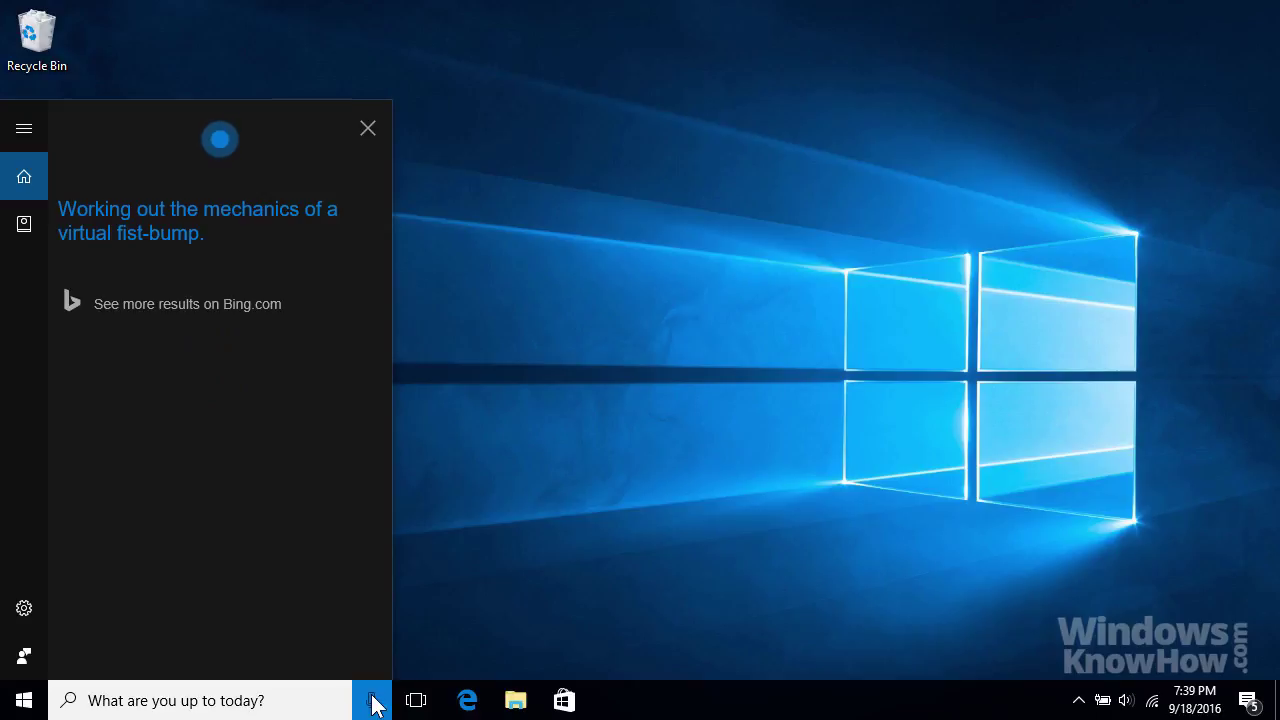
left_click(372, 700)
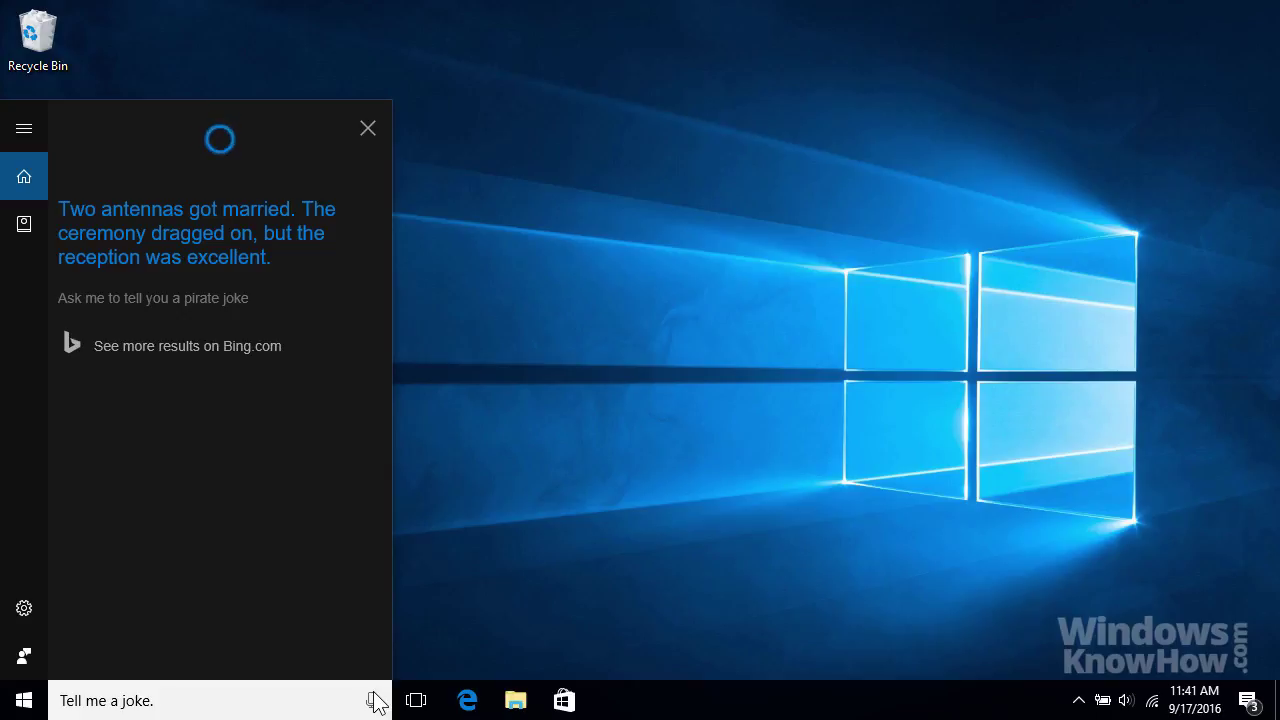
left_click(374, 701)
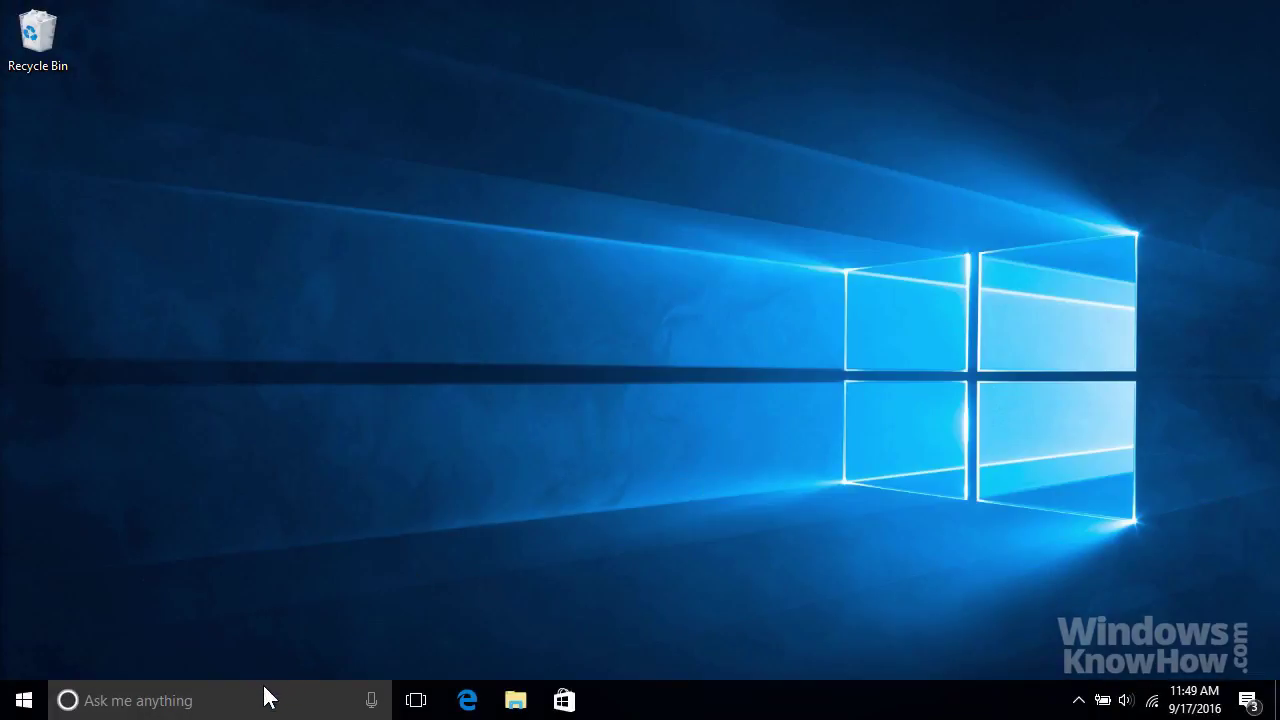
Accept 'Cortana can do much more' with Sure, then sign in to personalize Cortana.
left_click(264, 698)
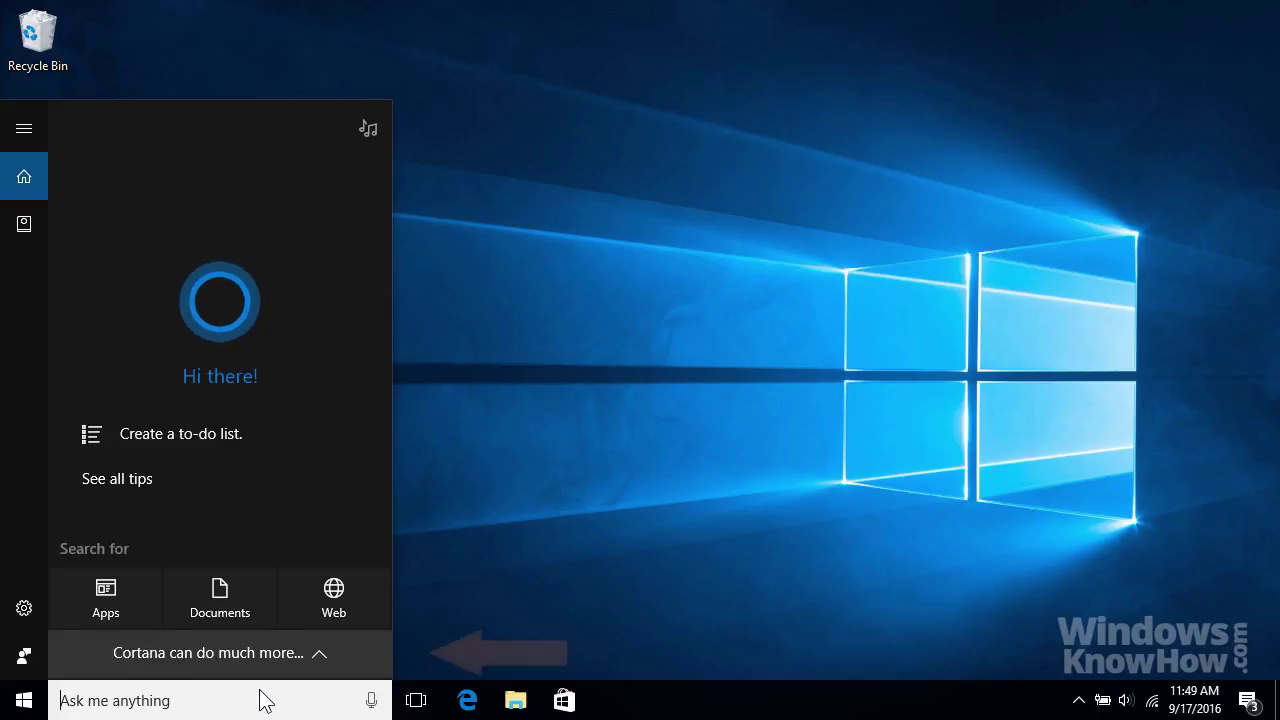
left_click(260, 649)
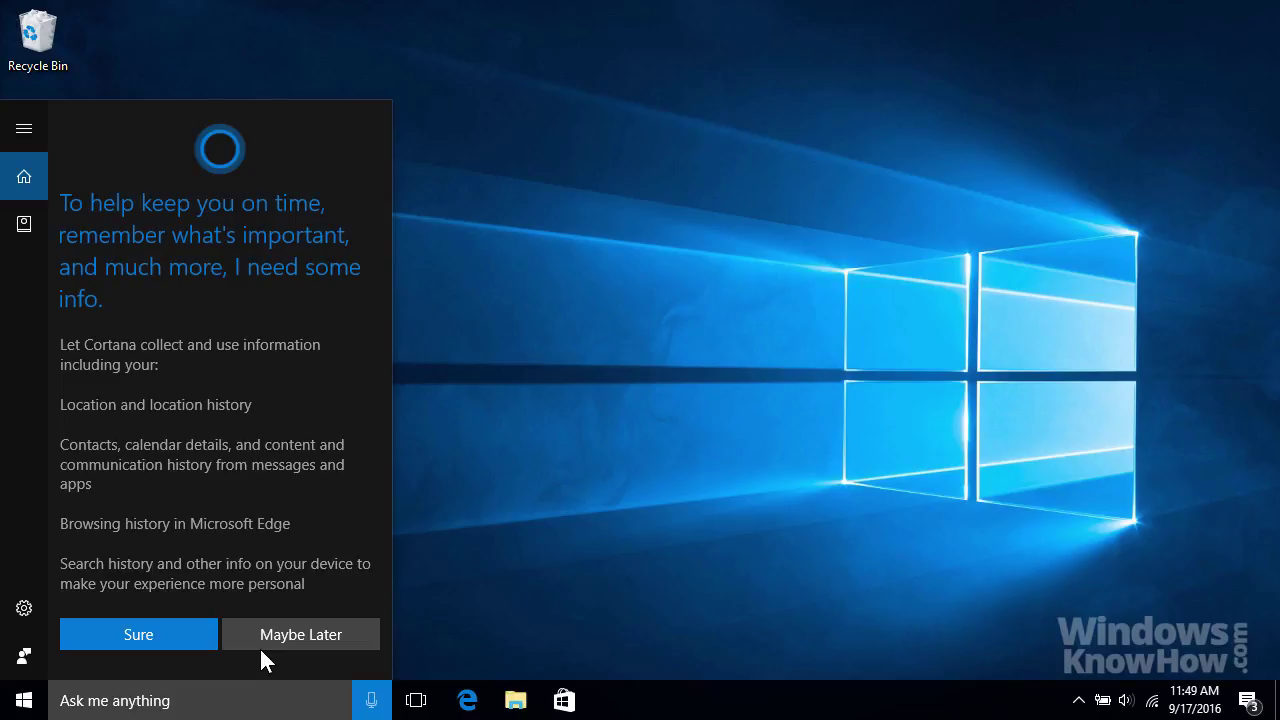
left_click(171, 640)
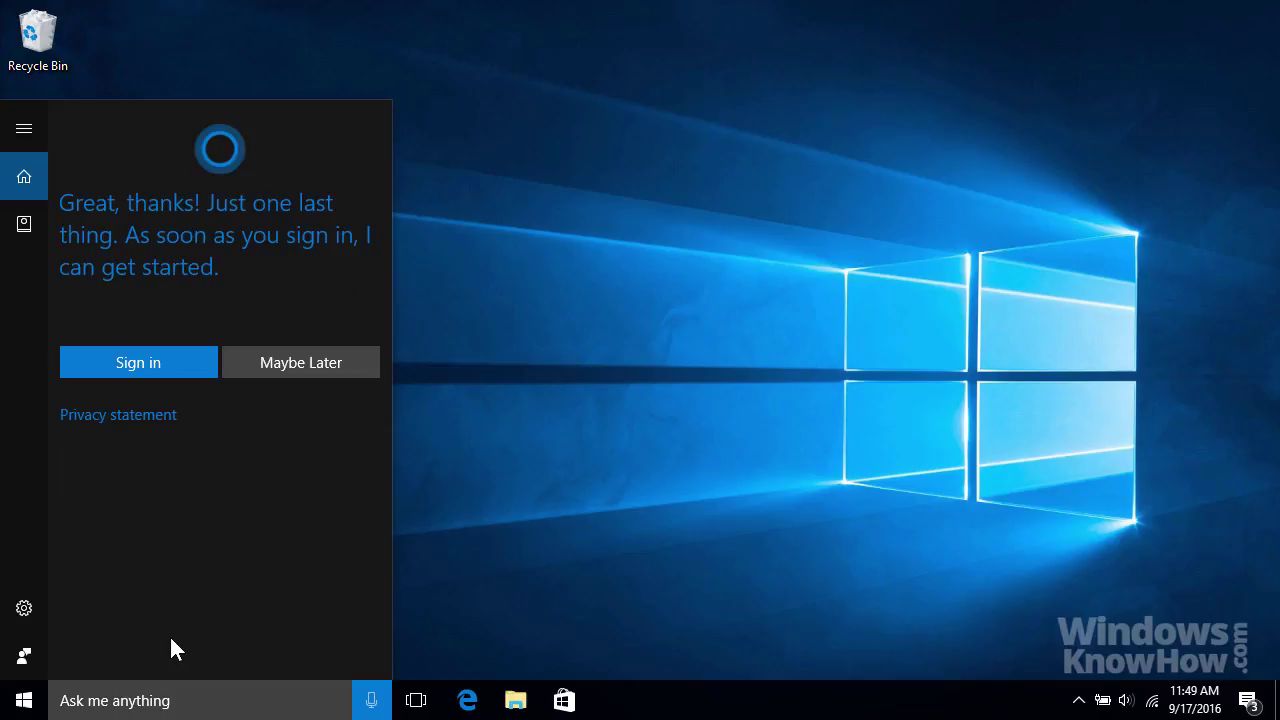
left_click(188, 363)
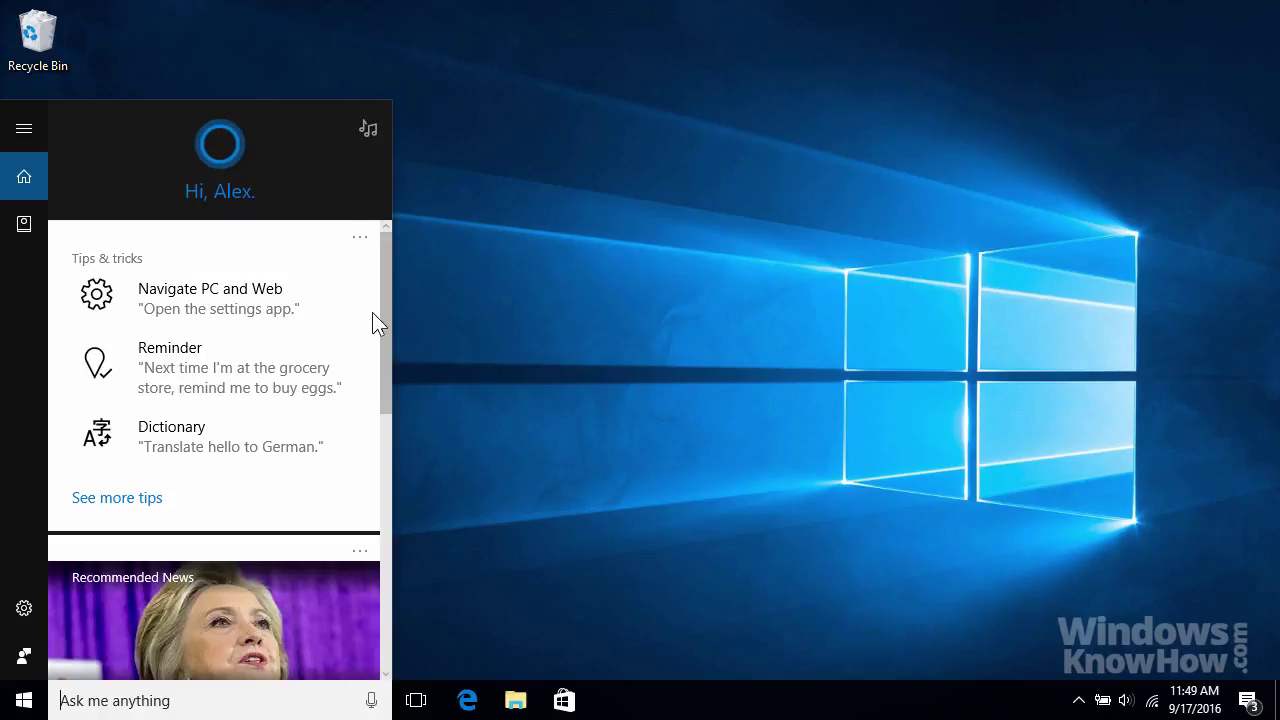
Scroll to the New York weather card, then say 'Set an alarm for 7 AM every weekday'.
left_click_drag(385, 309, 384, 566)
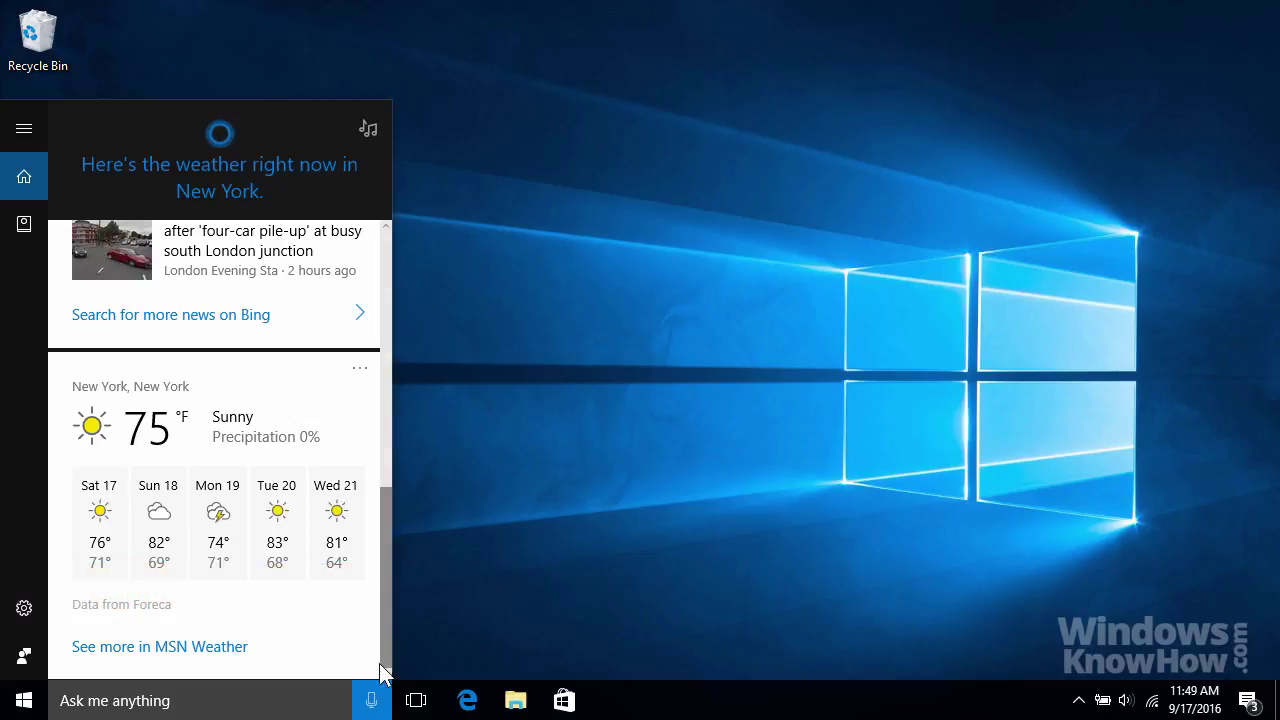
left_click(371, 700)
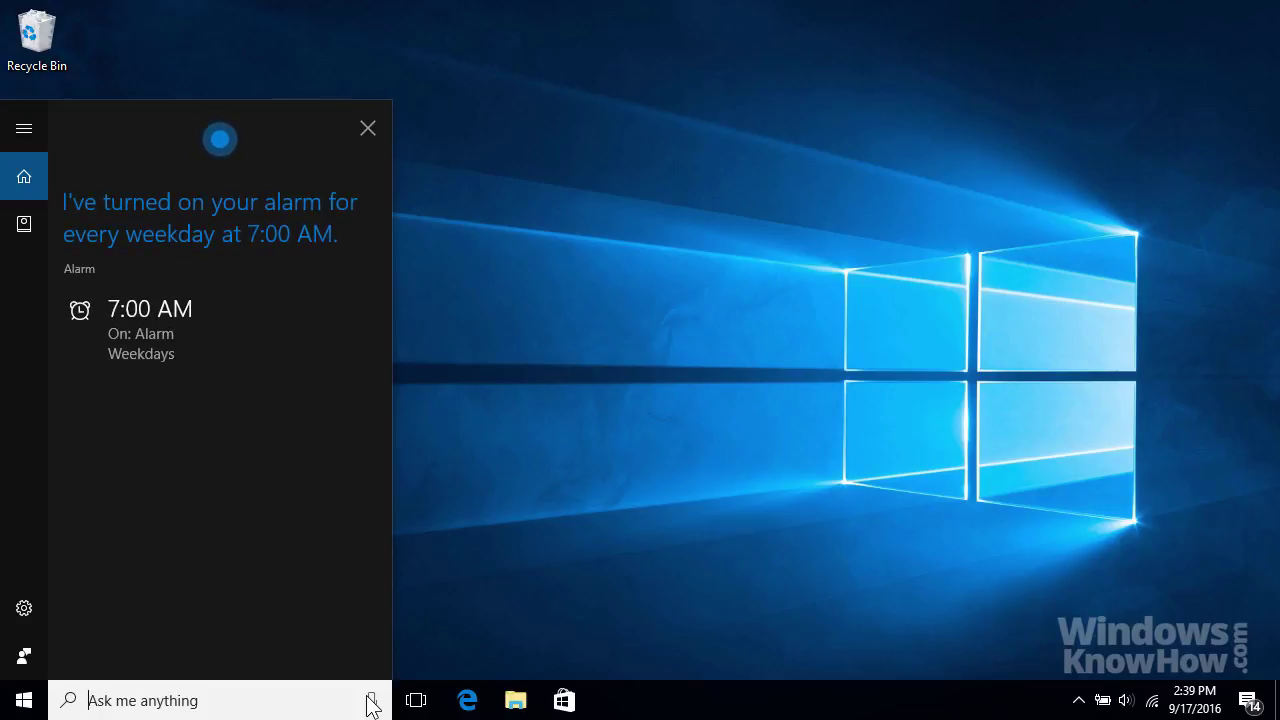
Say 'Turn off my 7 AM alarm', then ask to be reminded about dry cleaning when leaving the office.
left_click(372, 702)
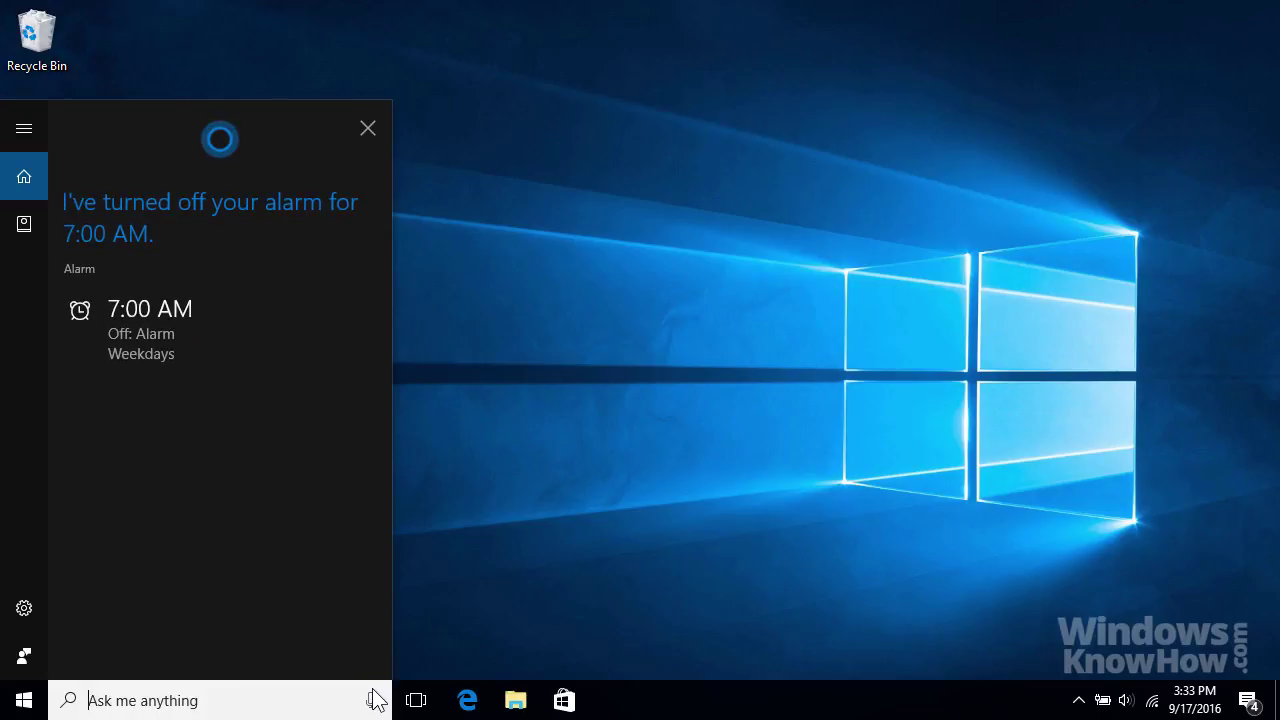
left_click(374, 700)
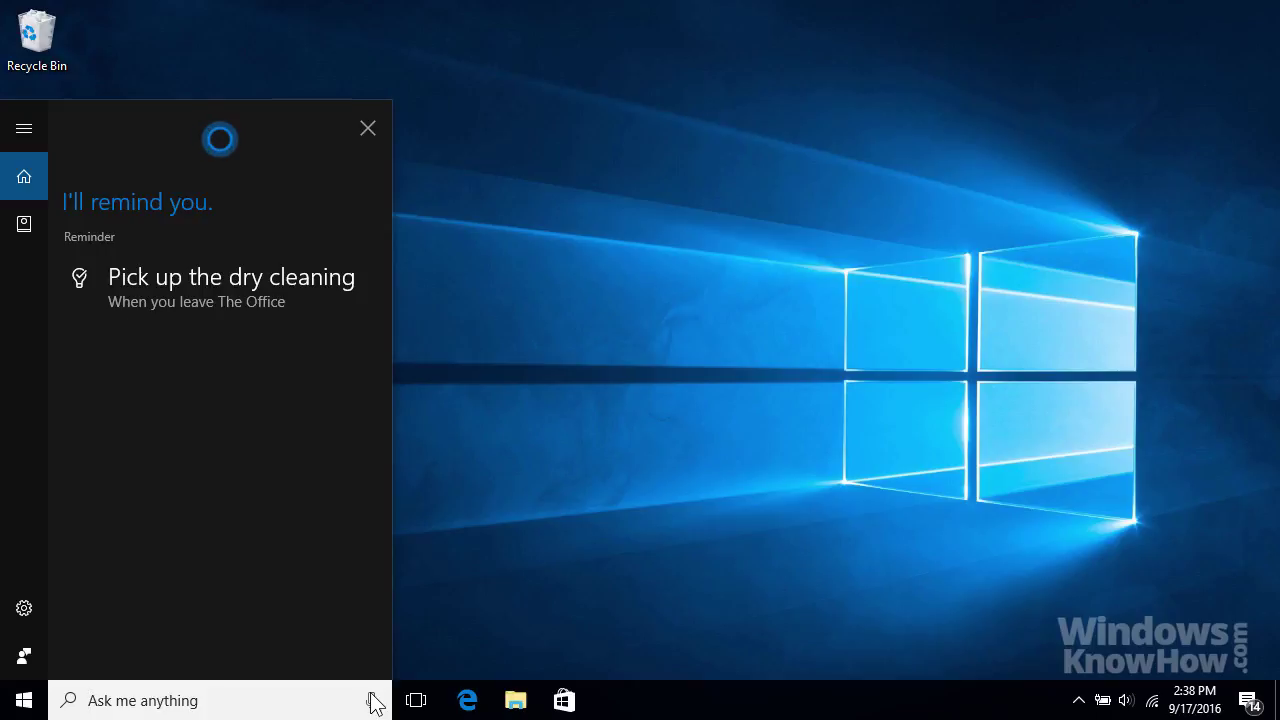
Dictate an email telling the contact their comments arrived and the changes will be added ASAP.
left_click(374, 703)
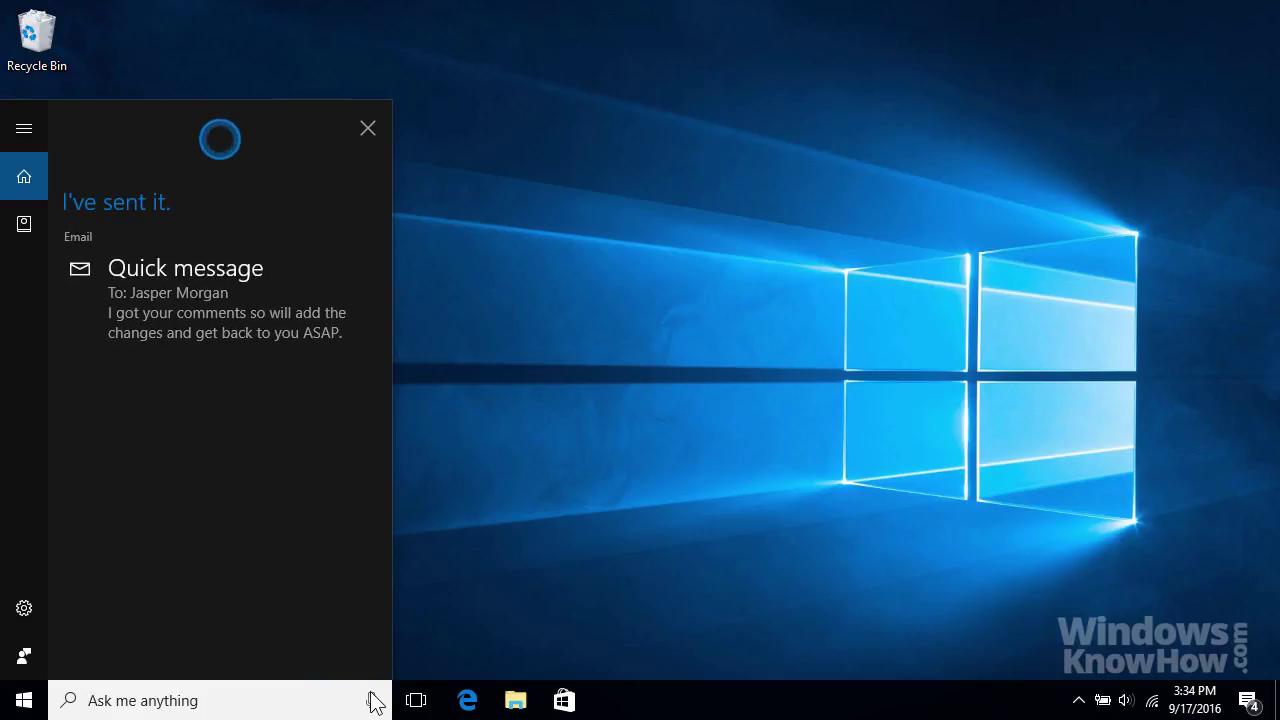
Ask by voice about Monday's schedule, showing two events including the Design Team meeting.
left_click(373, 700)
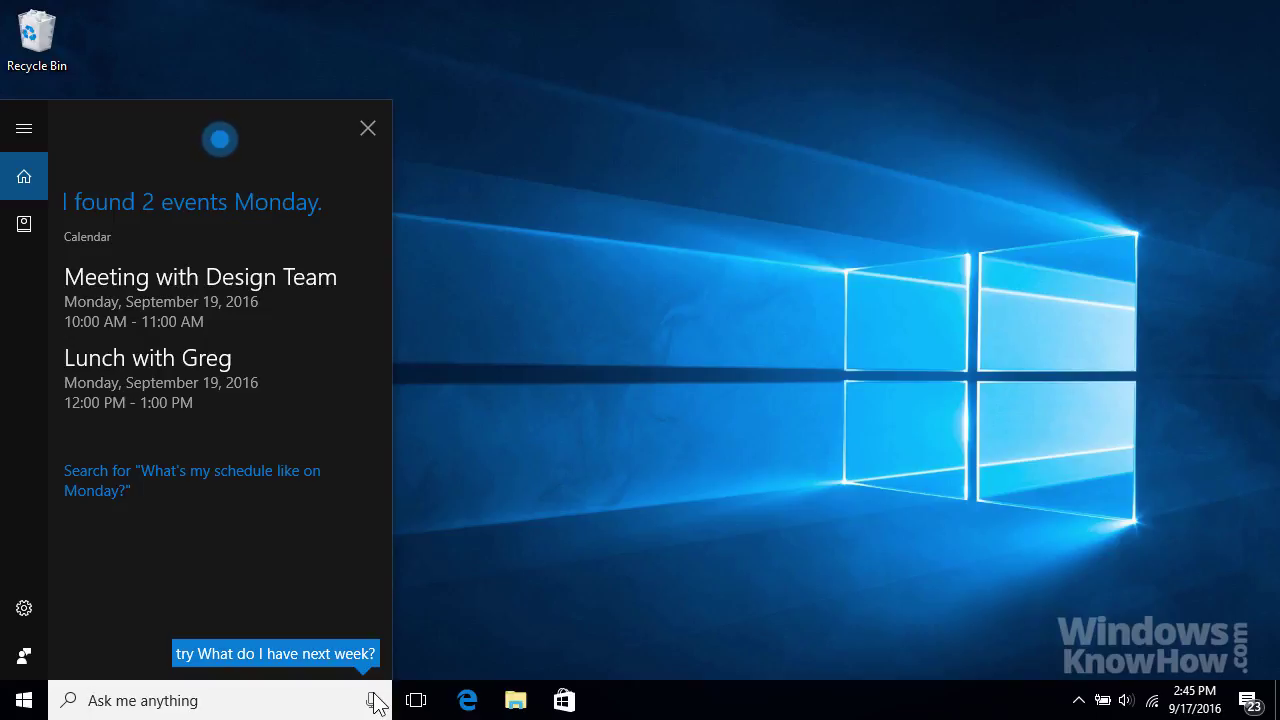
left_click(372, 700)
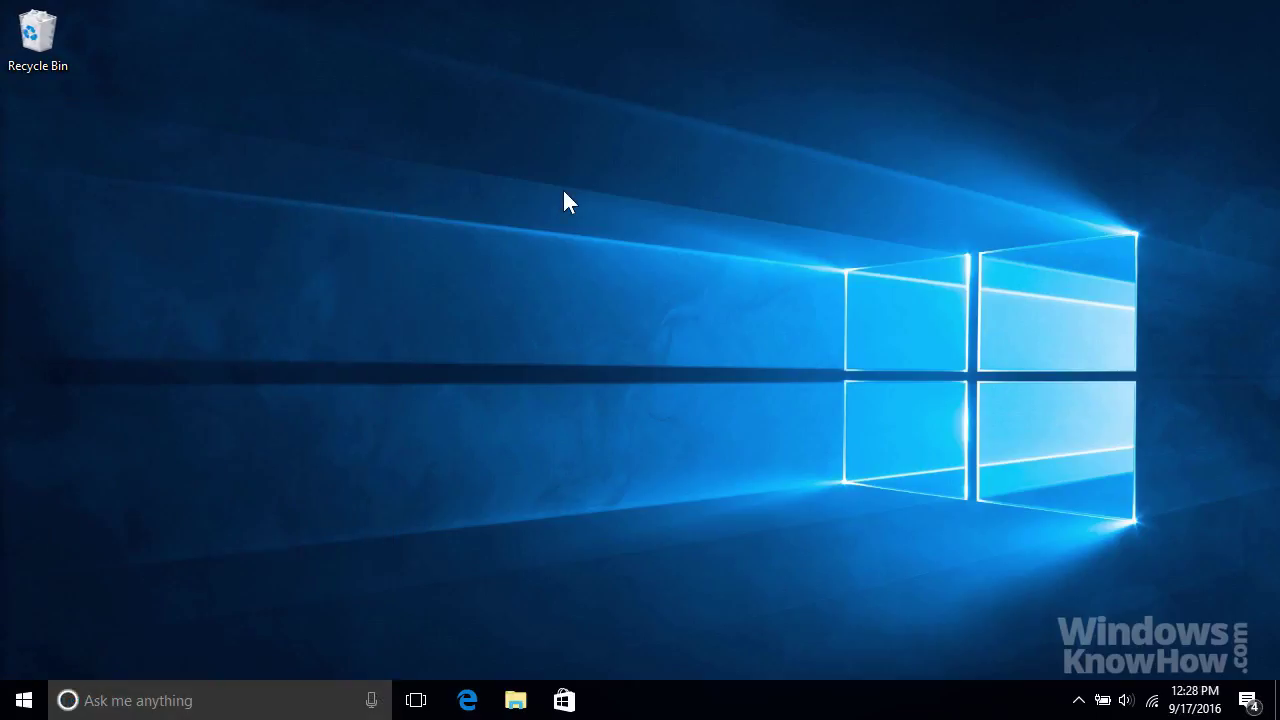
left_click(292, 700)
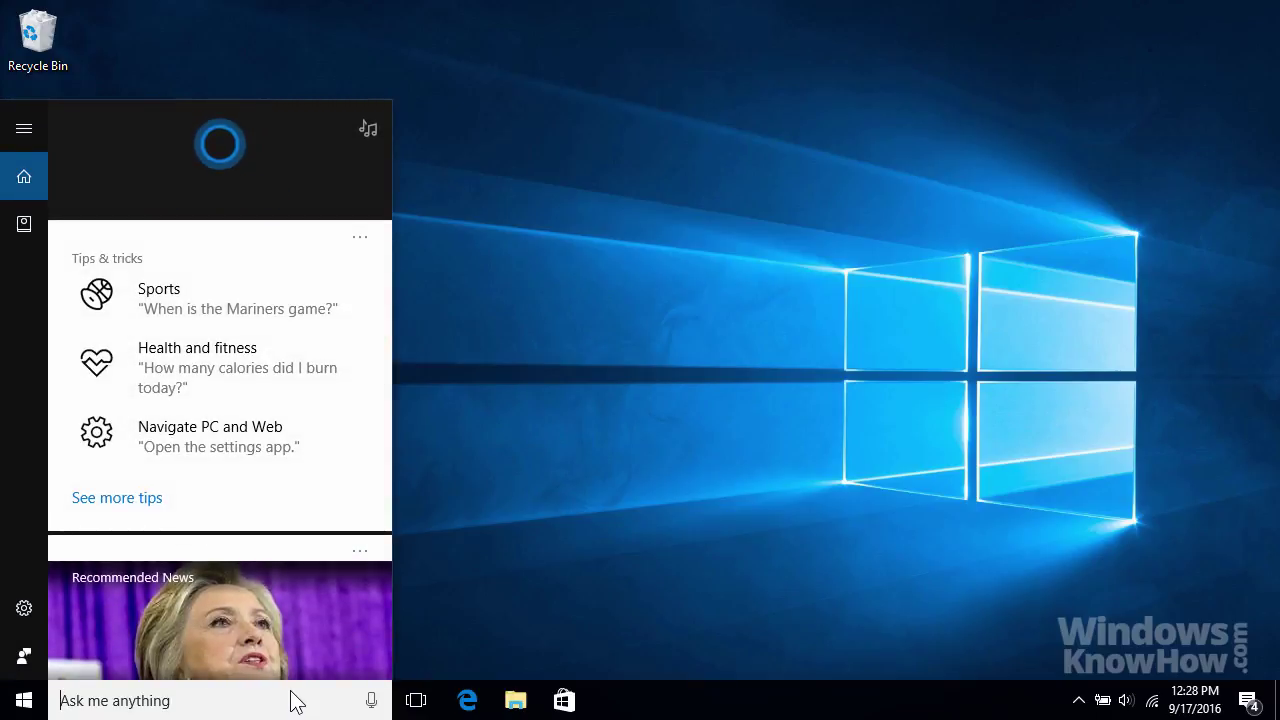
left_click(140, 510)
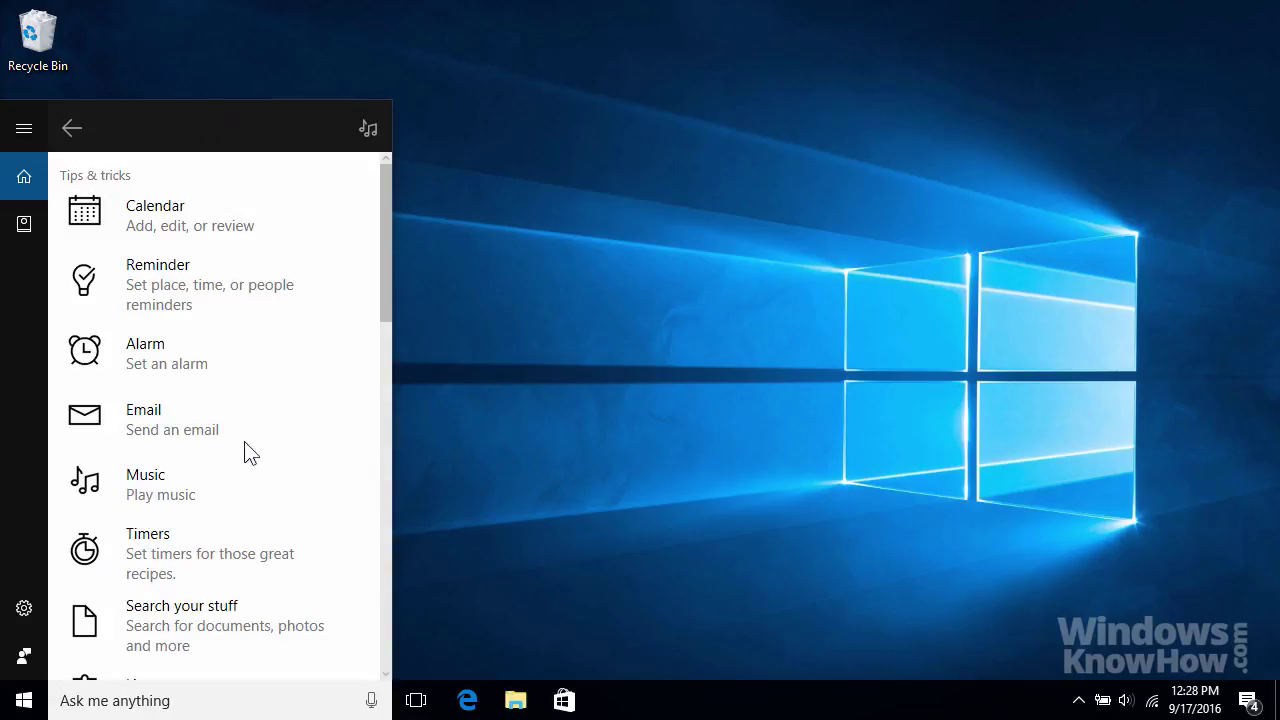
left_click_drag(387, 318, 380, 420)
left_click(218, 548)
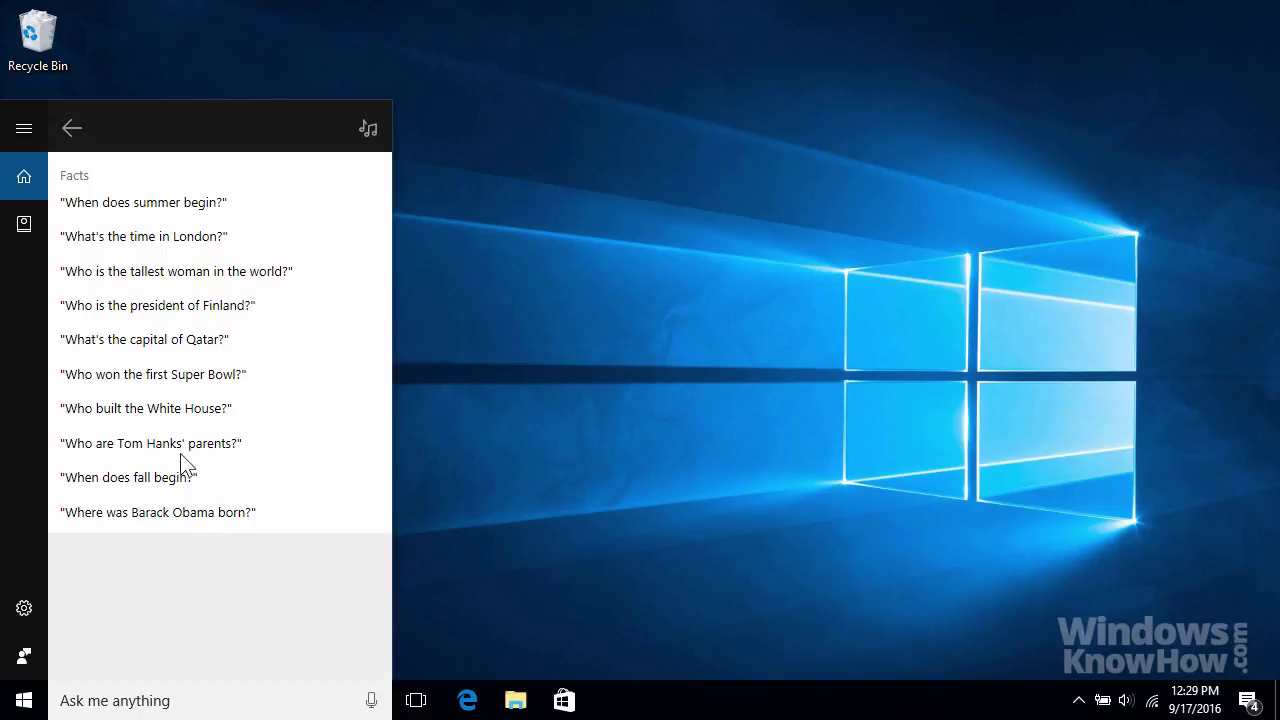
left_click(70, 134)
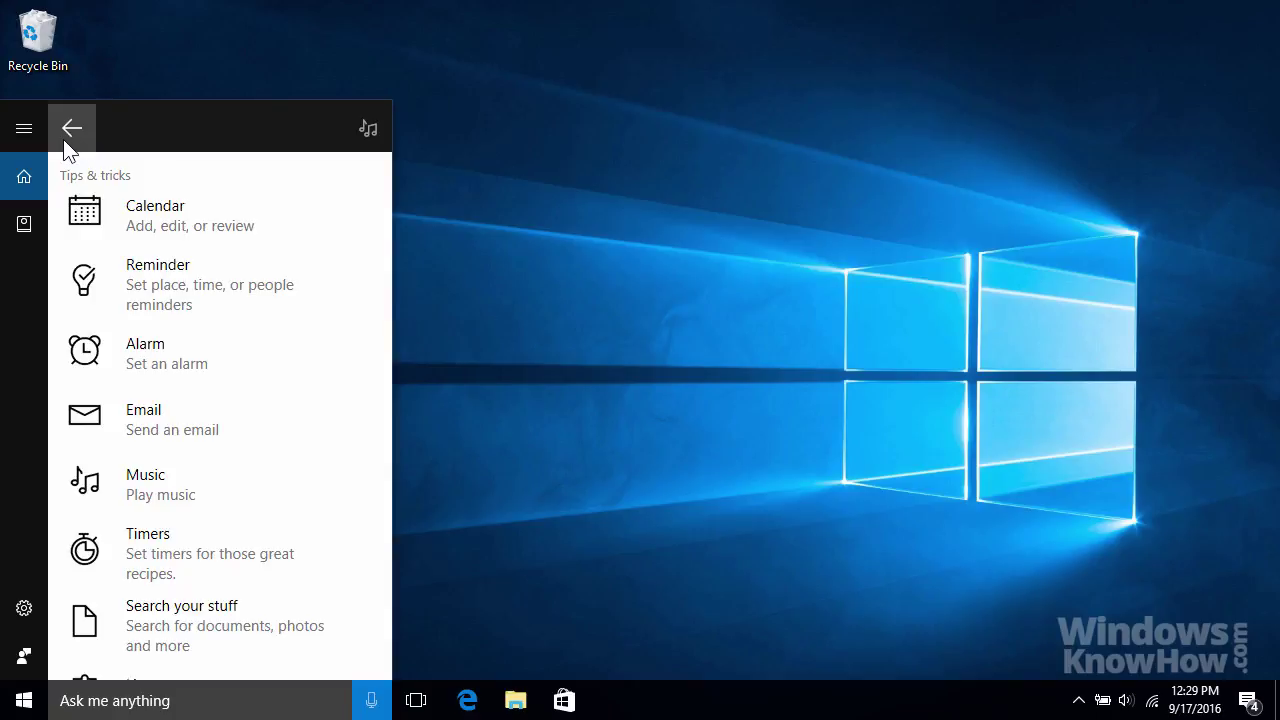
left_click(24, 182)
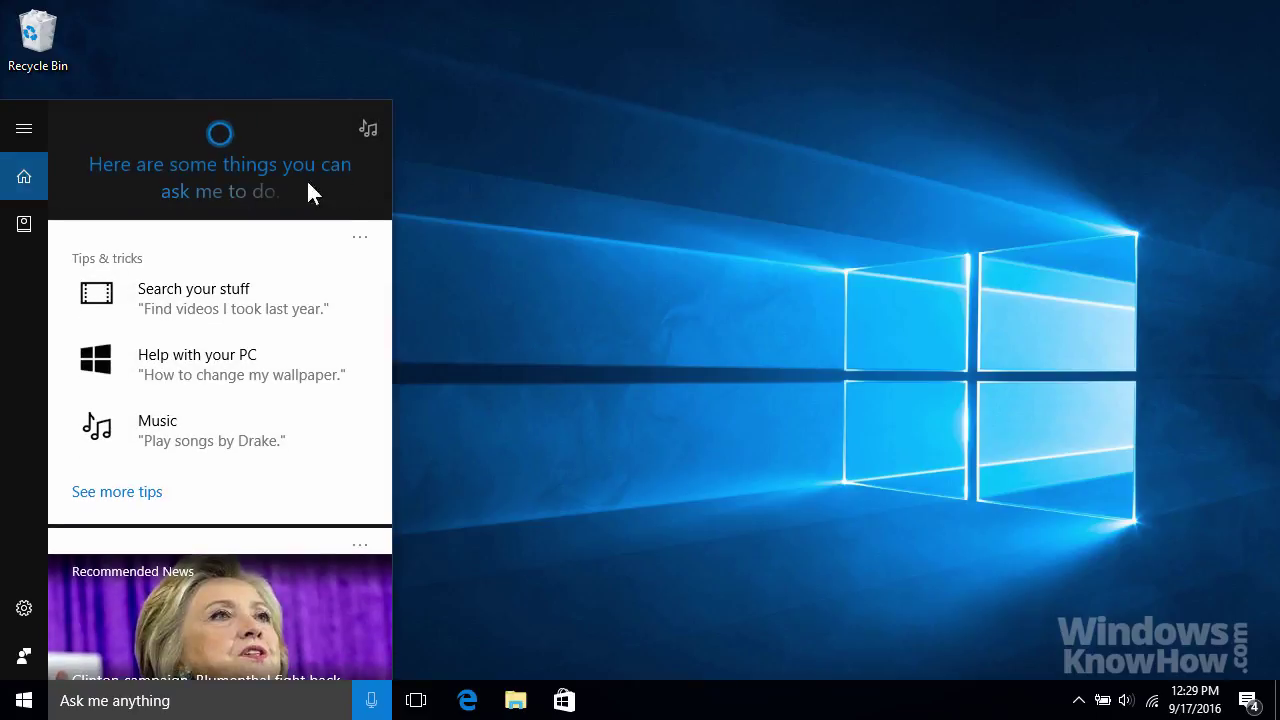
left_click(531, 192)
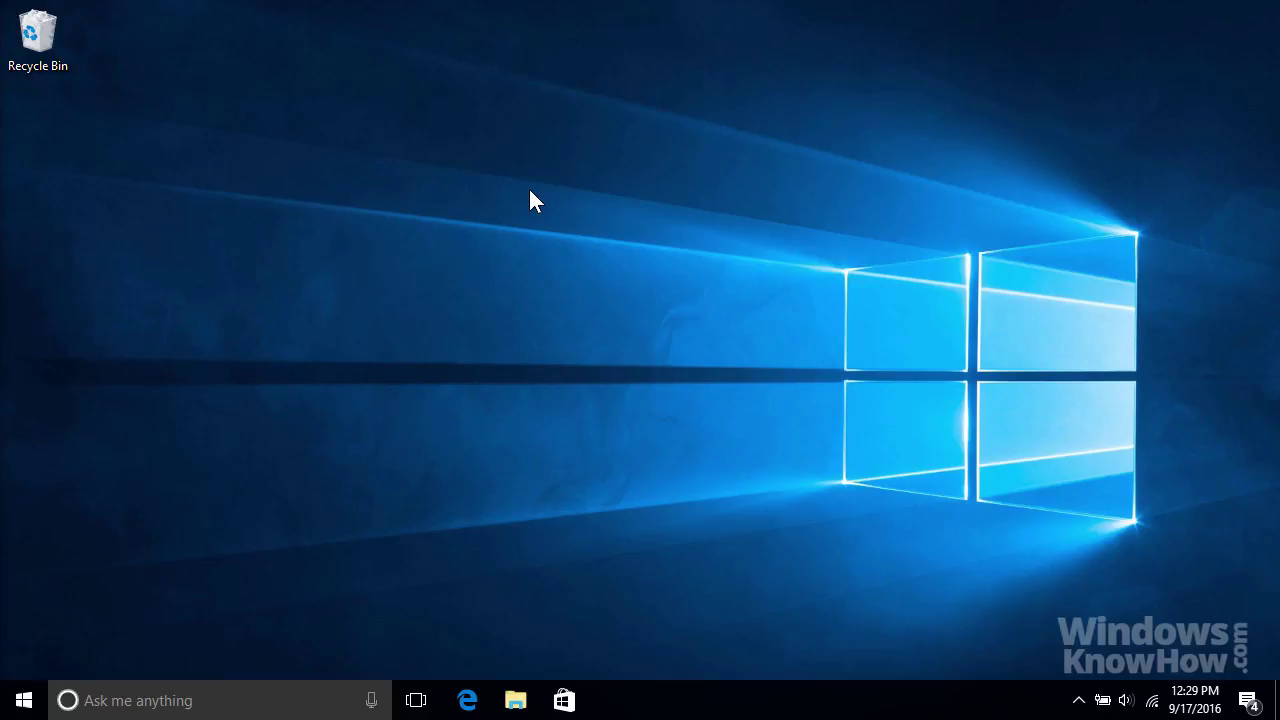